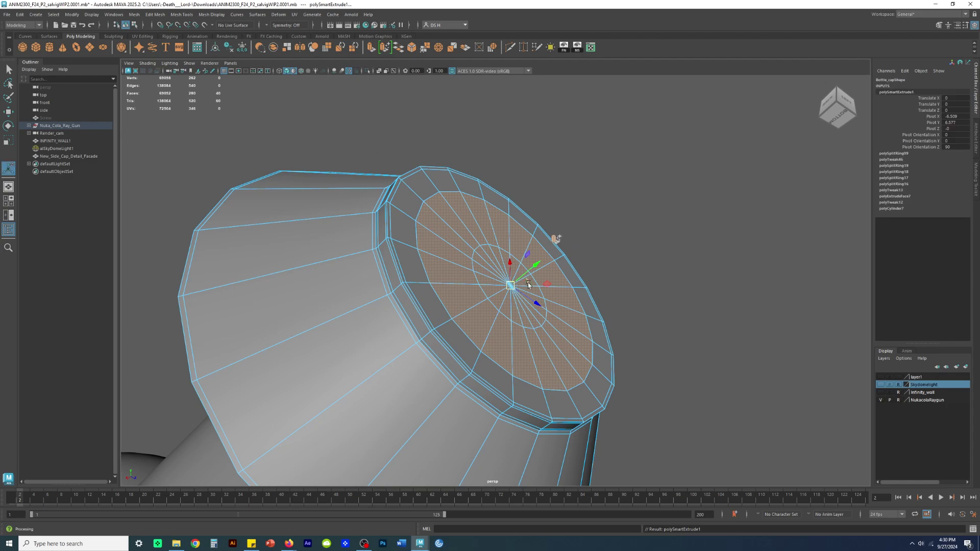
Push the bottle cap's centre faces through the cap with Smart Extrude to cut an open hole around the pole
left_click_drag(531, 267, 462, 338)
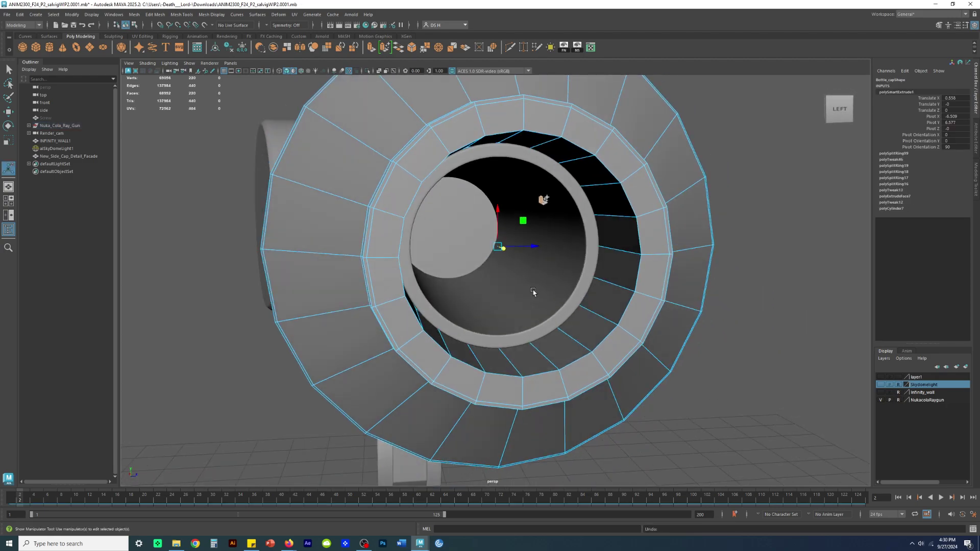
left_click(526, 266)
left_click_drag(526, 266, 569, 301, "alt")
key("4")
right_click_drag(570, 301, 450, 275, "alt")
key("ctrl+z")
middle_click_drag(498, 265, 518, 280, "alt")
left_click_drag(480, 251, 564, 298, "alt")
mouse_move(508, 261)
left_mouse_down()
mouse_move(402, 281)
mouse_move(496, 260)
left_mouse_up()
key("5")
right_click_drag(556, 265, 606, 195)
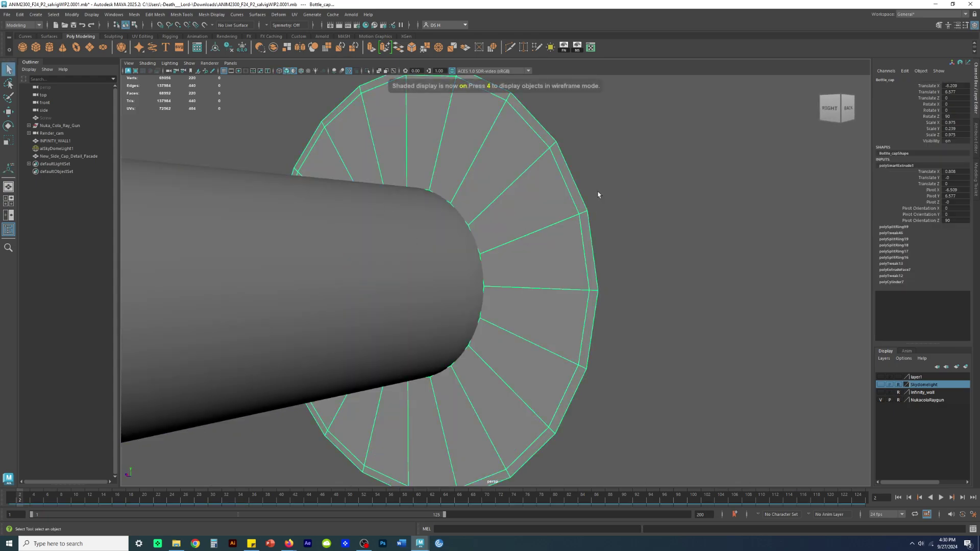
Isolate the bottle cap and compare the shape of its new hole in smooth preview and low-poly display
key("super")
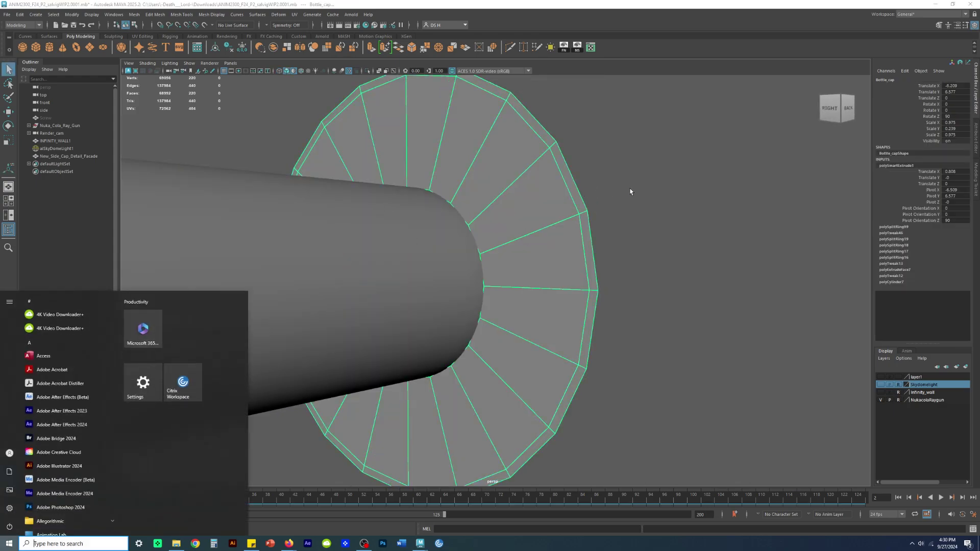
key("super")
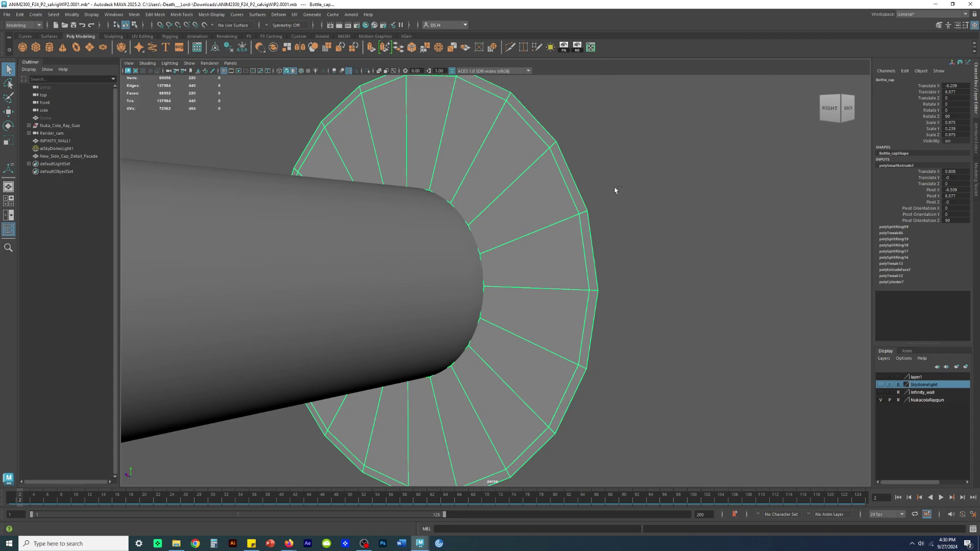
key("ctrl+1")
left_click(607, 188)
left_click_drag(558, 200, 605, 141, "alt")
left_click(597, 183)
key("3")
left_click(655, 166)
left_click(585, 203)
key("1")
key("3")
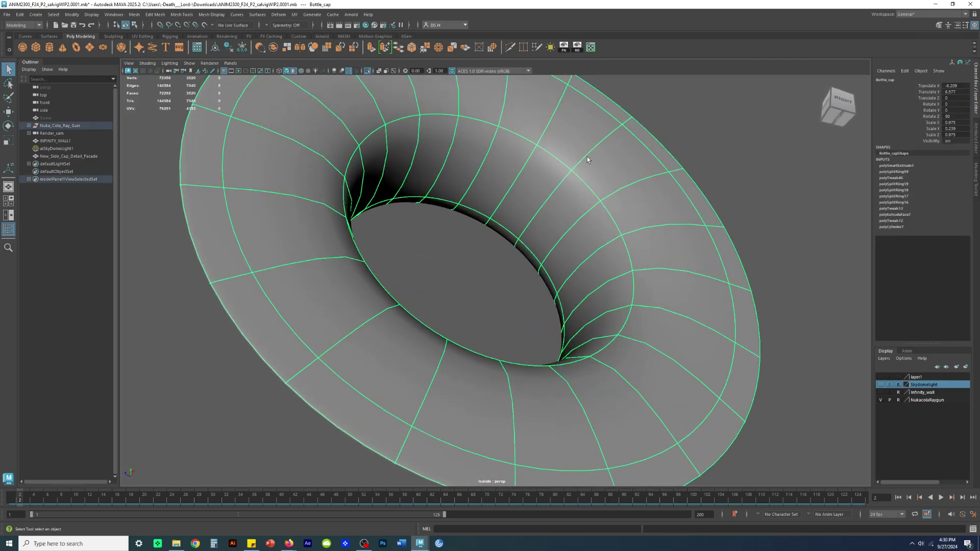
key("1")
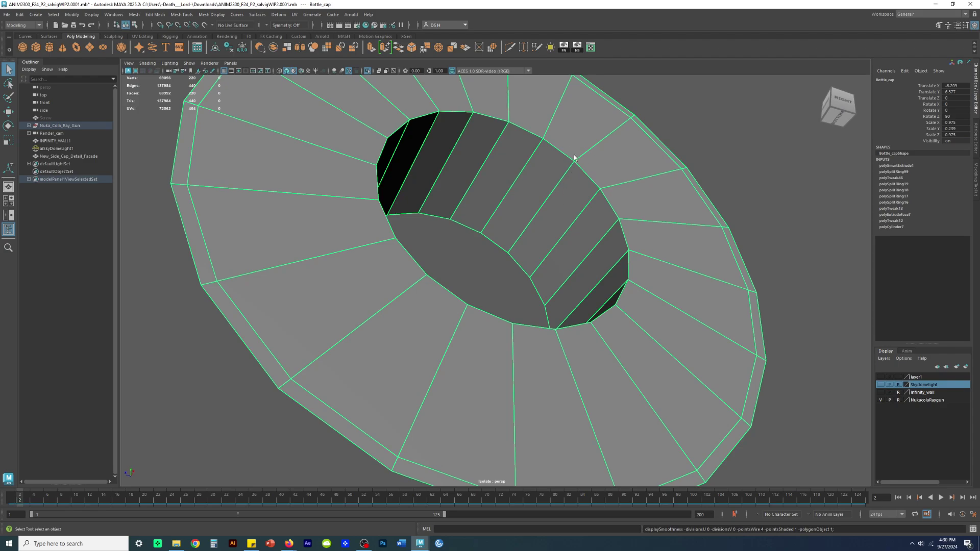
Insert two supporting edge loops around one rim of the cap's hole and check them in smooth preview
right_click(554, 145, "shift")
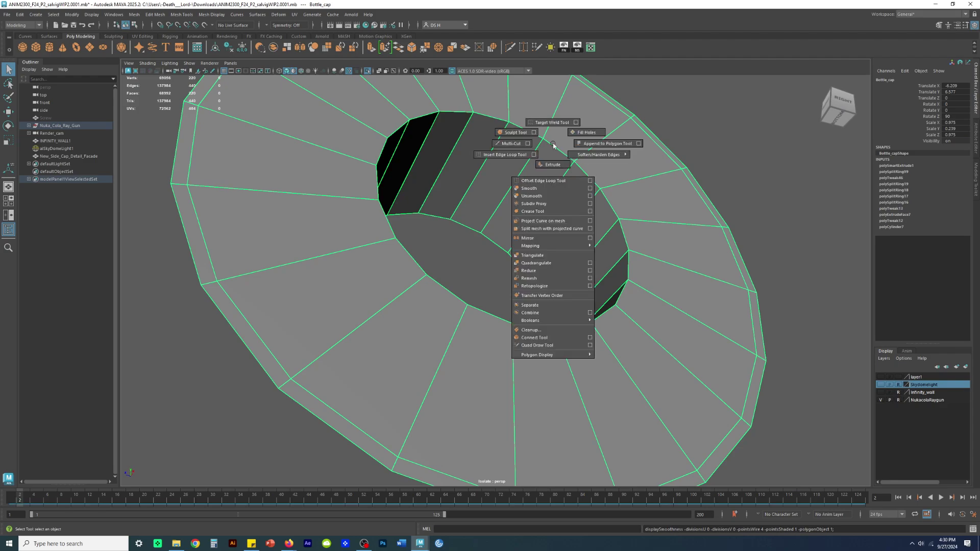
left_click(505, 154)
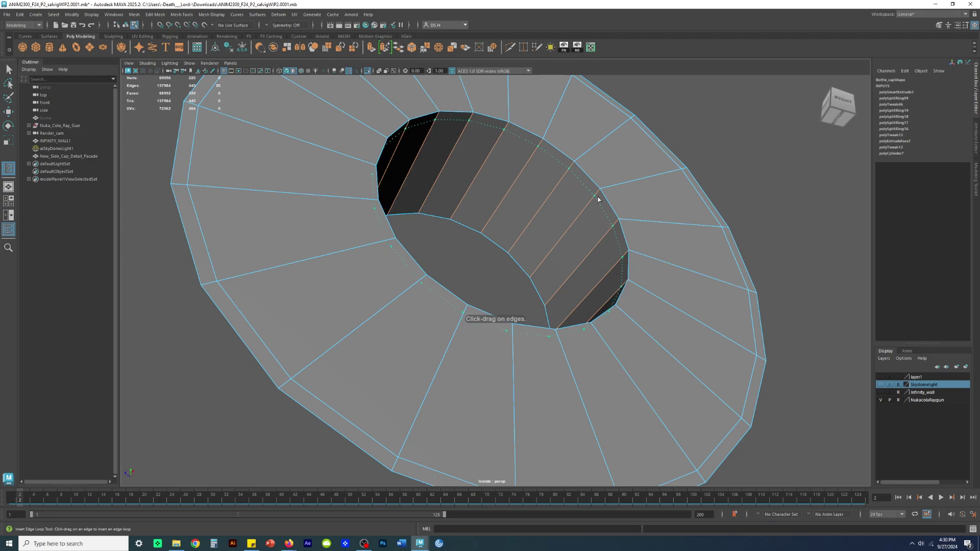
left_click_drag(603, 198, 578, 192)
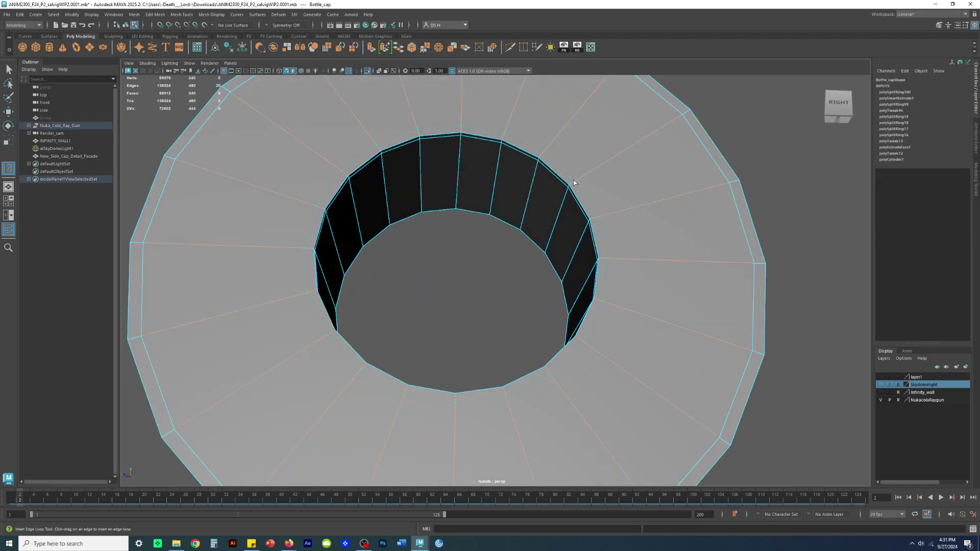
left_click(572, 182)
key("w")
left_click_drag(572, 181, 671, 210, "alt")
key("3")
left_click(693, 135)
left_click(602, 211)
key("1")
Insert an edge loop just inside the hole's opposite rim, then show the cap smoothed together with the whole ray gun
left_click_drag(602, 212, 491, 156, "alt")
scroll(569, 209, "up", 2)
scroll(492, 156, "up", 3)
middle_click_drag(491, 156, 539, 217, "alt")
mouse_move(539, 217)
left_mouse_down("alt")
mouse_move(483, 212)
mouse_move(555, 206)
left_mouse_up("alt")
middle_click_drag(554, 207, 532, 195, "alt")
scroll(521, 228, "up", 3)
right_click(531, 167, "shift")
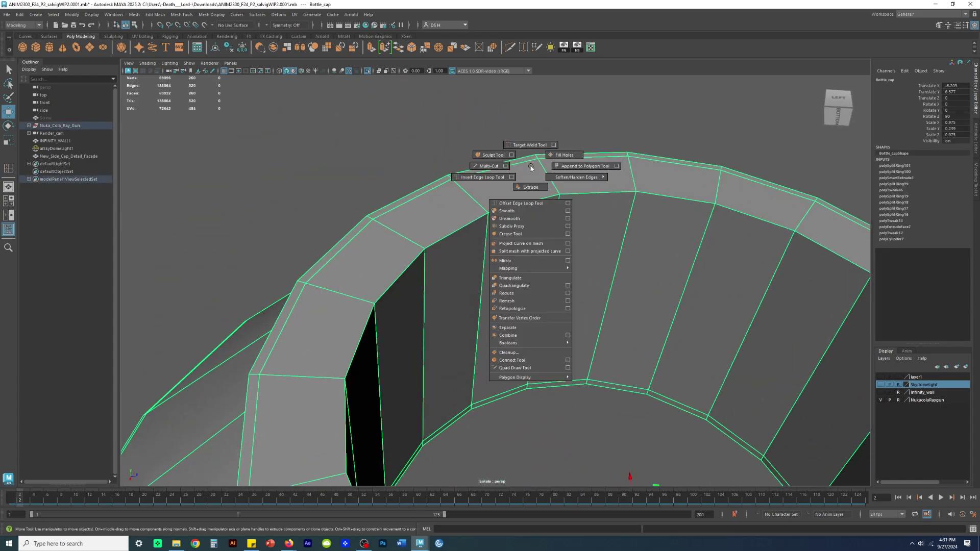
left_click(501, 176)
scroll(644, 257, "up", 3)
left_click_drag(561, 213, 562, 223)
left_click_drag(564, 258, 545, 293, "alt")
left_click(566, 242)
key("w")
key("3")
right_click_drag(519, 228, 572, 192)
left_click(740, 197)
mouse_move(740, 196)
left_mouse_down("alt")
mouse_move(549, 199)
mouse_move(562, 185)
mouse_move(677, 196)
mouse_move(729, 169)
mouse_move(545, 212)
mouse_move(527, 226)
mouse_move(679, 214)
mouse_move(491, 228)
mouse_move(528, 233)
mouse_move(526, 249)
left_mouse_up("alt")
key("ctrl+1")
Select the faces of the disc closing the saucer's centre and inspect them in wireframe
left_click(518, 313)
right_click_drag(517, 314, 526, 354)
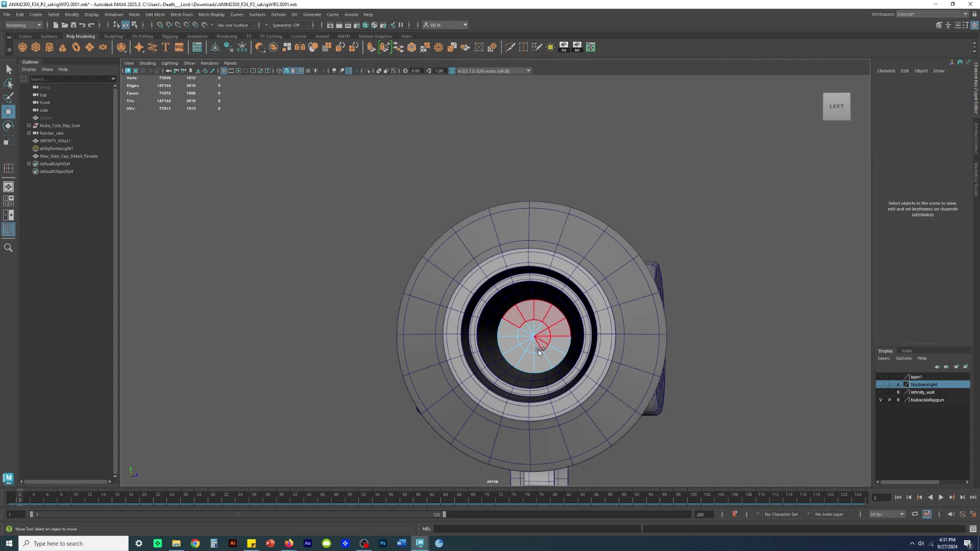
left_click(535, 335)
key("ctrl+z")
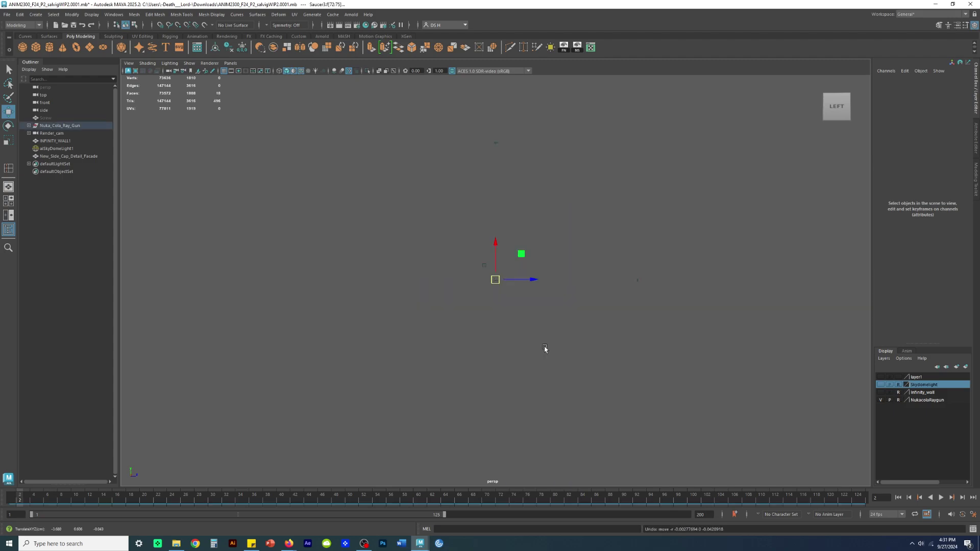
key("ctrl+z")
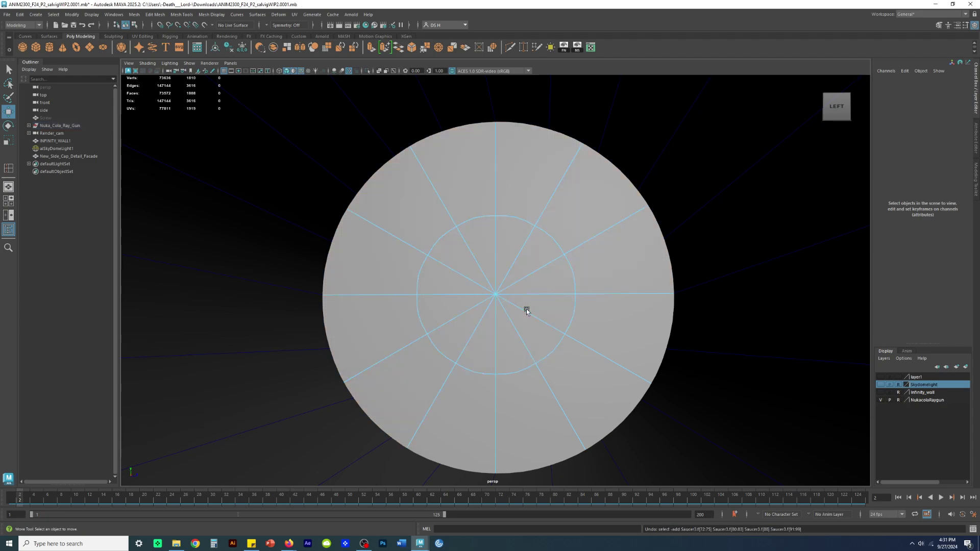
left_click_drag(460, 255, 545, 250)
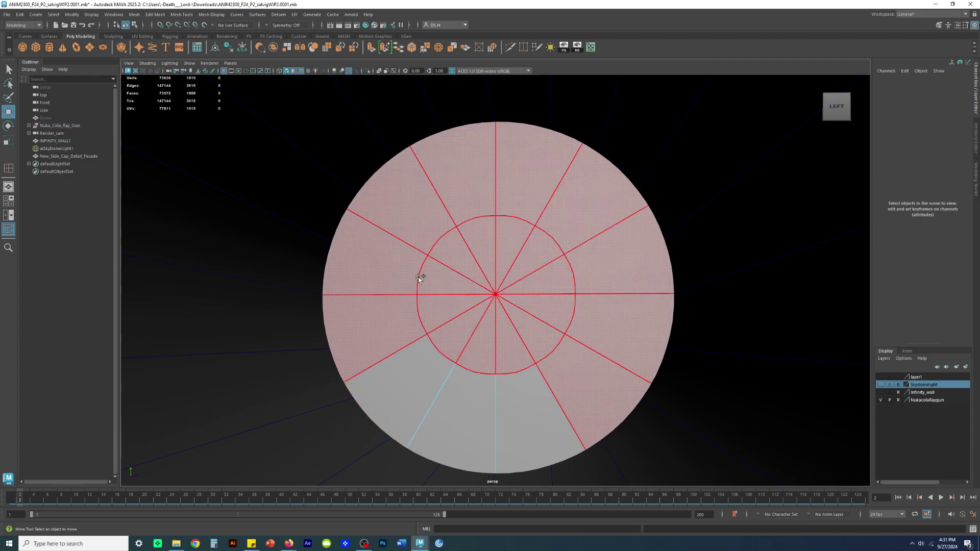
left_click(526, 357)
key("4")
left_click_drag(526, 355, 648, 326, "alt")
right_click_drag(648, 326, 219, 273, "alt")
left_click_drag(387, 287, 403, 293, "alt")
right_click_drag(404, 294, 510, 317, "alt")
left_click_drag(510, 317, 483, 347, "alt")
right_click_drag(482, 348, 573, 326, "alt")
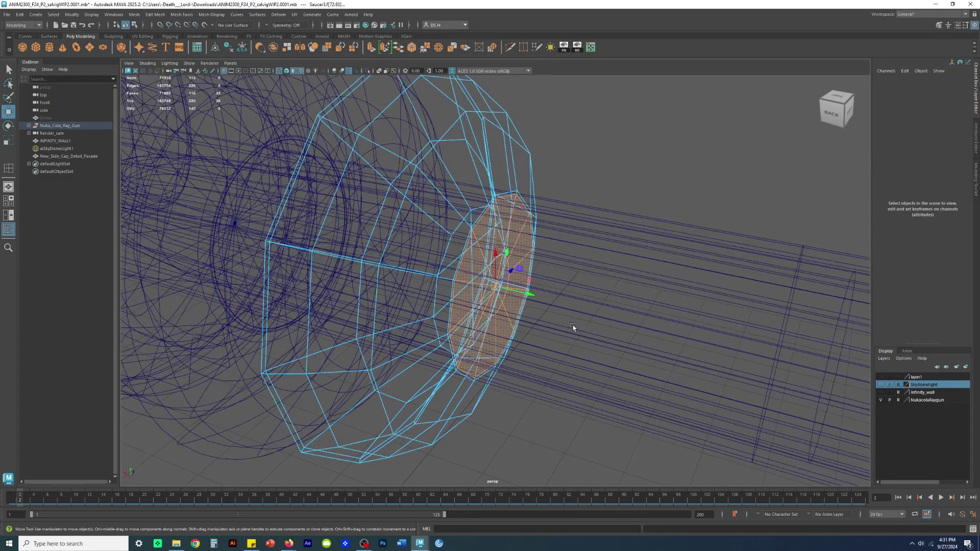
left_click_drag(573, 326, 510, 253, "alt")
right_click_drag(510, 253, 552, 258, "alt")
Isolate the saucer and compare its low-poly and smoothed shapes around the centre disc
right_click_drag(353, 172, 405, 105)
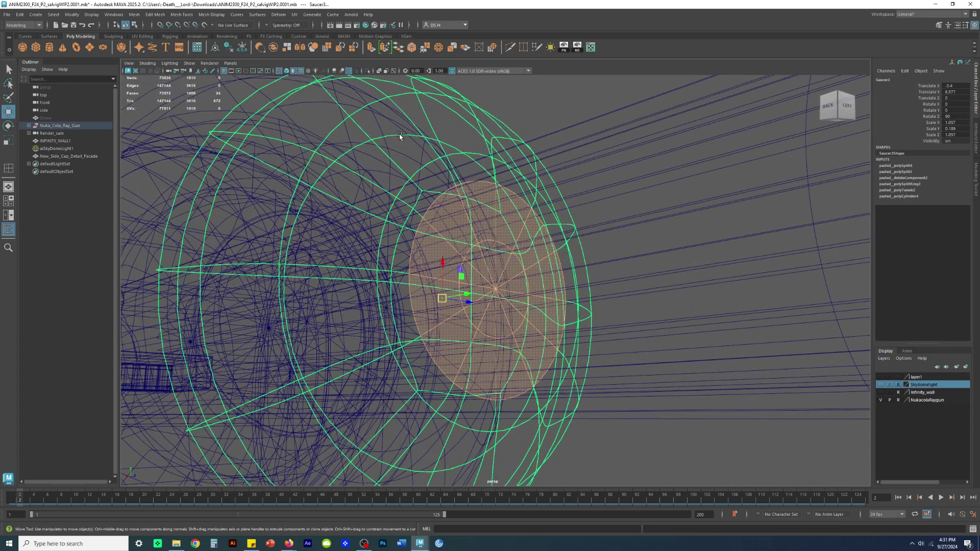
key("ctrl+1")
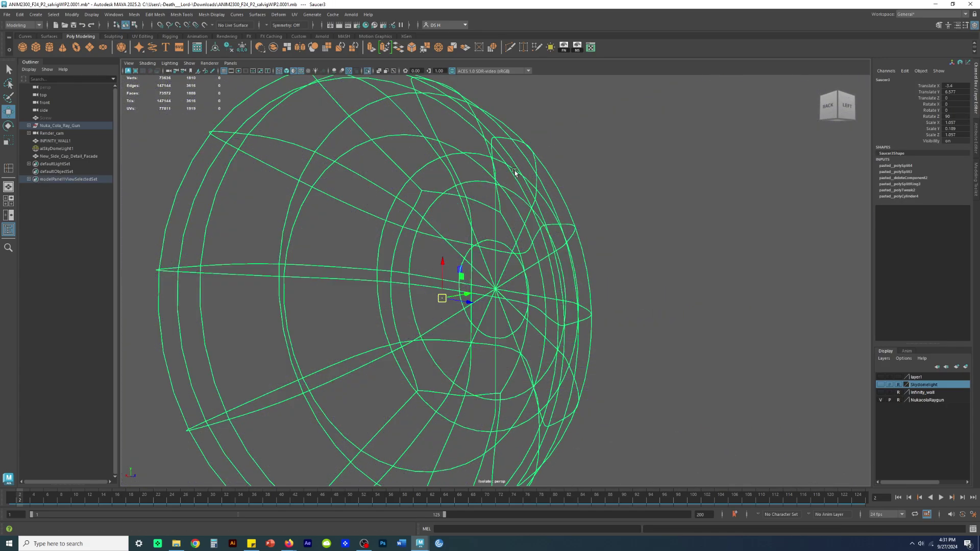
key("5")
left_click(663, 241)
left_click(514, 213)
key("1")
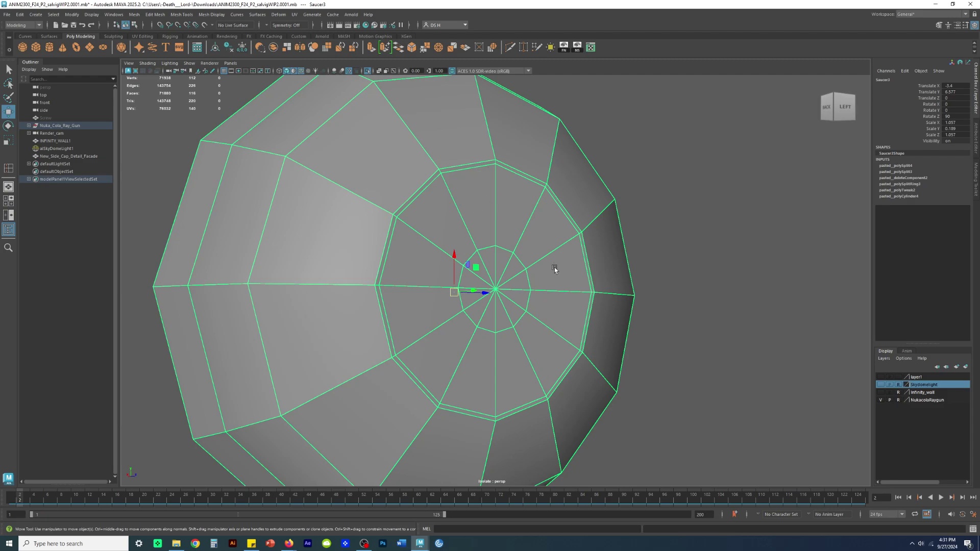
key("3")
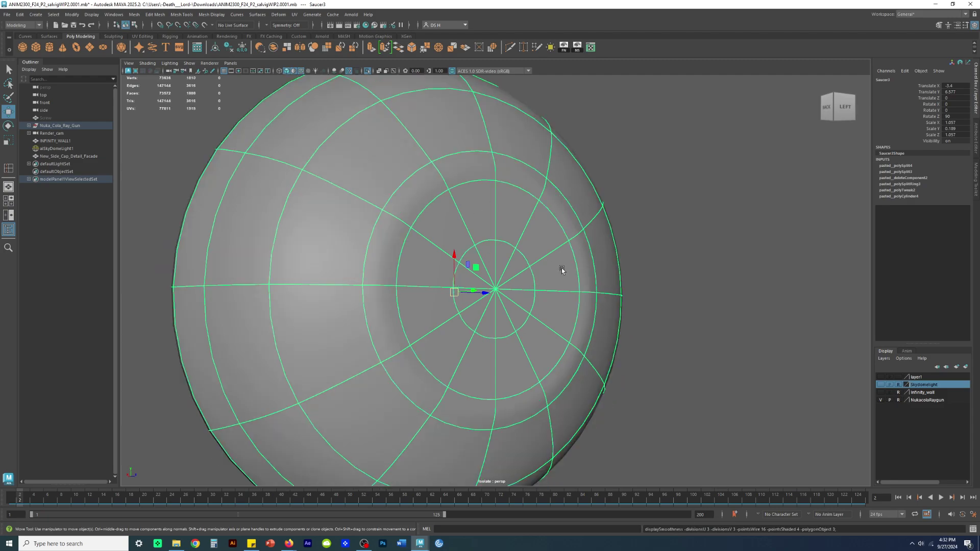
left_click(685, 266)
left_click_drag(684, 266, 531, 248, "alt")
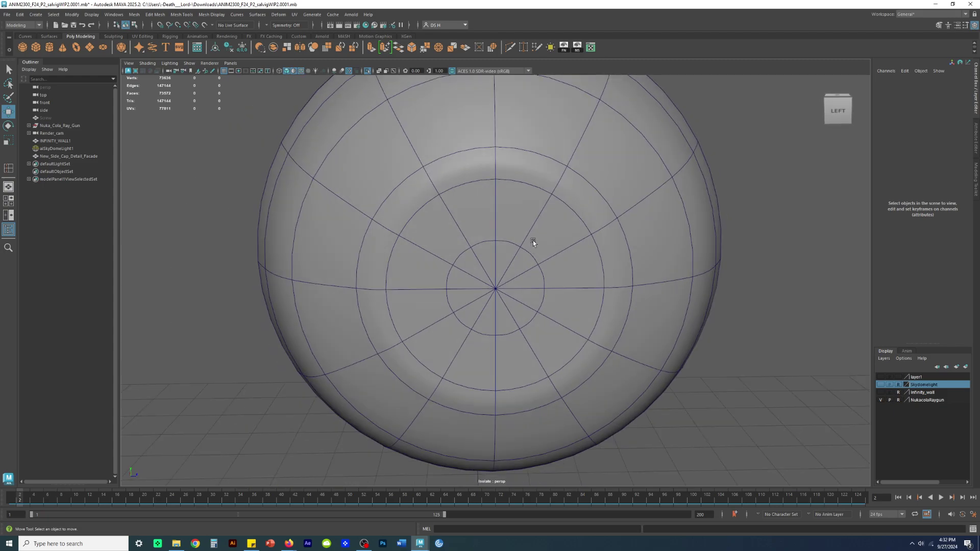
Show the saucer unsmoothed and isolate it together with the pole running through it
key("ctrl+1")
mouse_move(514, 230)
left_mouse_down("alt")
mouse_move(581, 241)
mouse_move(461, 238)
mouse_move(439, 216)
mouse_move(528, 240)
mouse_move(578, 268)
mouse_move(528, 275)
mouse_move(519, 259)
mouse_move(525, 236)
mouse_move(468, 265)
mouse_move(488, 282)
mouse_move(543, 289)
mouse_move(539, 279)
left_mouse_up("alt")
key("4")
key("5")
scroll(480, 232, "up", 3)
left_click(457, 224)
key("1")
left_click_drag(457, 224, 459, 208, "alt")
right_click_drag(460, 208, 621, 270, "alt")
left_click(617, 260)
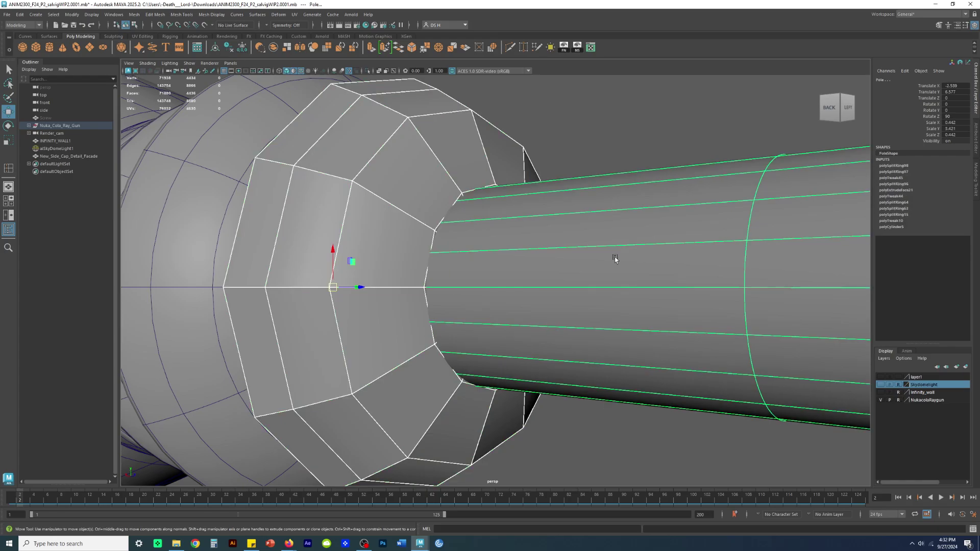
key("ctrl+1")
Scale the saucer's inner edge loop uniformly where it meets the pole and preview the saucer smoothed
mouse_move(556, 262)
left_mouse_down("alt")
mouse_move(650, 276)
mouse_move(587, 255)
mouse_move(628, 240)
mouse_move(532, 269)
mouse_move(546, 236)
left_mouse_up("alt")
key("4")
key("5")
right_click_drag(545, 236, 519, 205)
key("4")
double_click(525, 239)
key("5")
mouse_move(526, 238)
left_mouse_down("alt")
mouse_move(557, 247)
mouse_move(526, 222)
left_mouse_up("alt")
key("4")
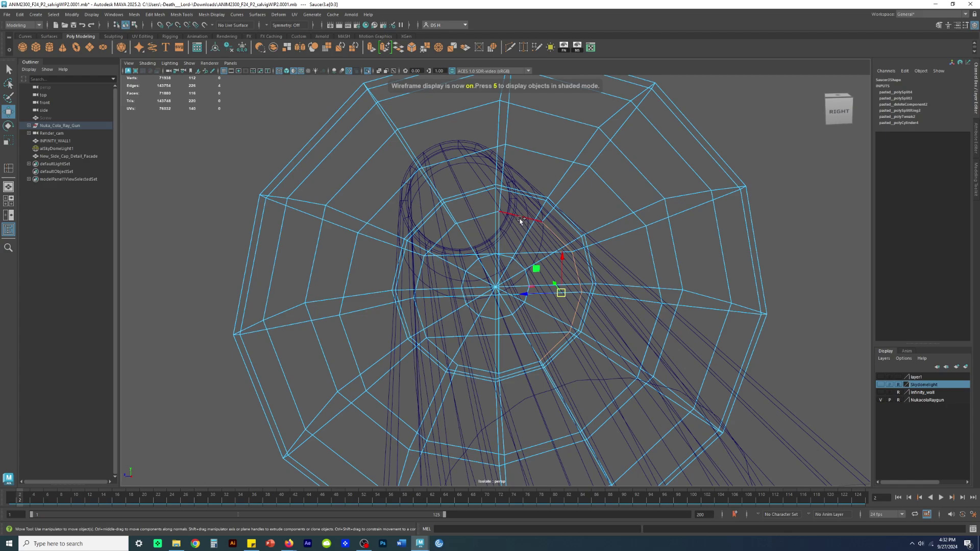
left_click_drag(503, 299, 515, 359, "alt")
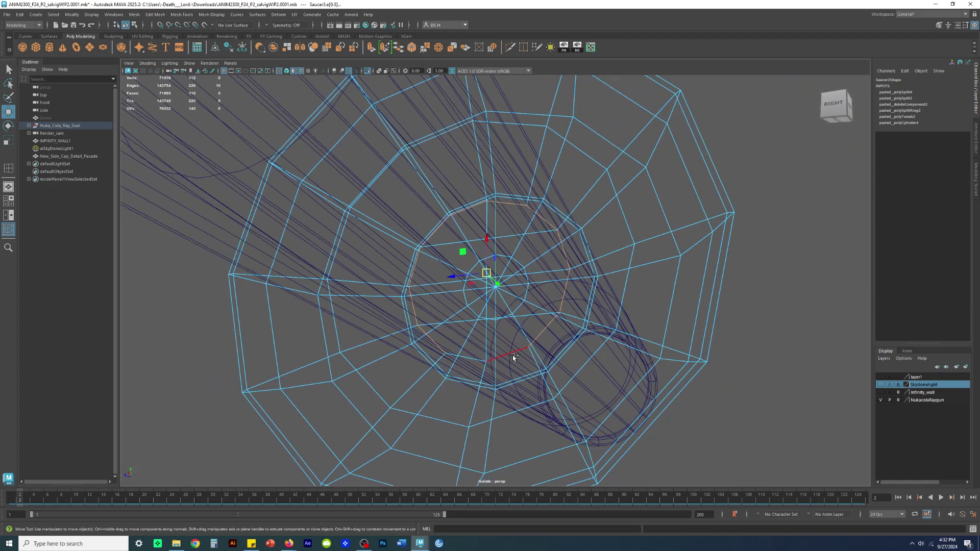
mouse_move(552, 343)
left_mouse_down("alt")
mouse_move(536, 350)
mouse_move(514, 340)
mouse_move(521, 320)
mouse_move(553, 315)
left_mouse_up("alt")
key("5")
left_click_drag(479, 268, 482, 272)
key("ctrl+z")
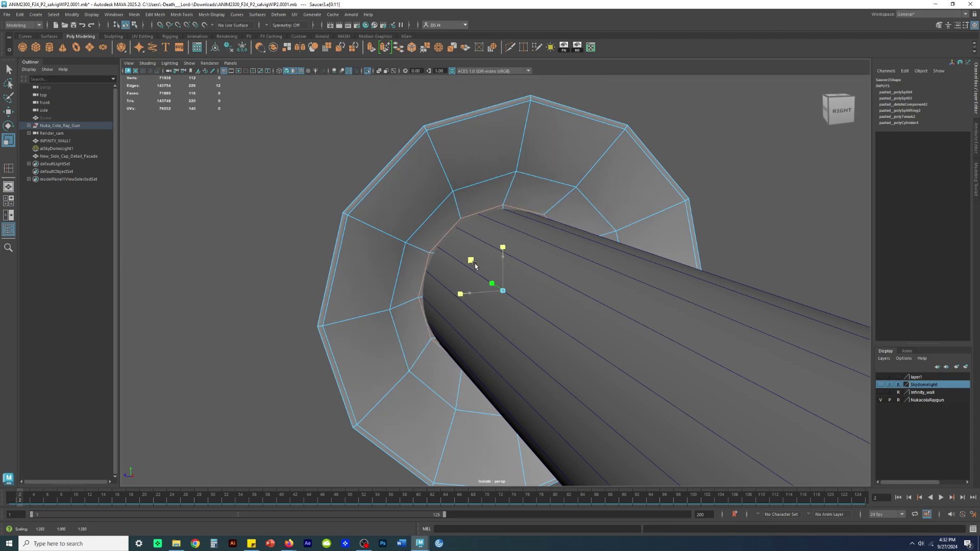
key("w")
left_click_drag(474, 265, 654, 262, "alt")
key("3")
Extrude the disc faces closing the saucer's centre with an offset of -0.01
scroll(653, 262, "down", 3)
left_click_drag(449, 255, 652, 281, "alt")
left_click(652, 280)
mouse_move(537, 291)
left_mouse_down("alt")
mouse_move(554, 262)
mouse_move(545, 272)
mouse_move(409, 256)
mouse_move(501, 262)
mouse_move(473, 289)
mouse_move(591, 321)
mouse_move(568, 328)
mouse_move(545, 296)
mouse_move(532, 303)
left_mouse_up("alt")
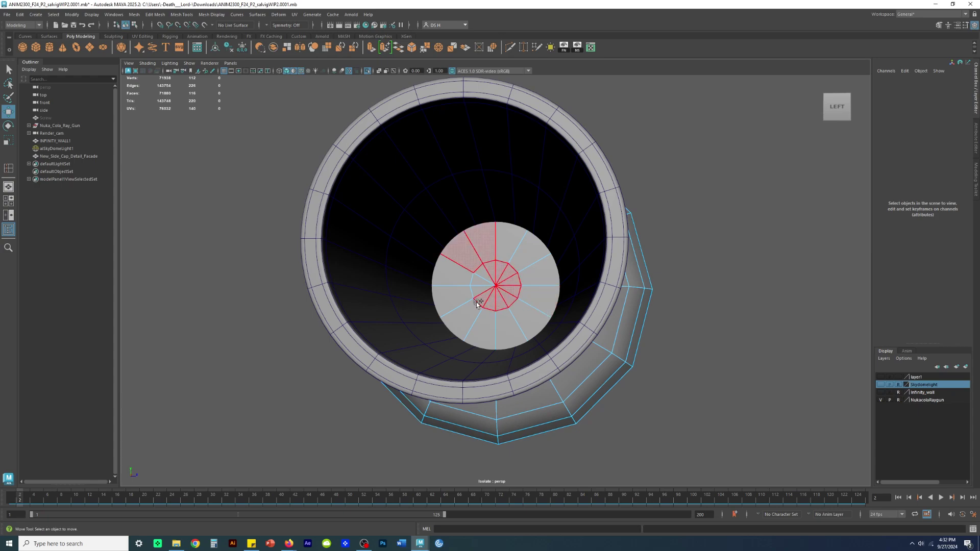
left_click(512, 246)
left_click_drag(512, 245, 509, 303, "alt")
key("4")
key("5")
left_click_drag(590, 305, 562, 300, "alt")
right_click(701, 246, "shift")
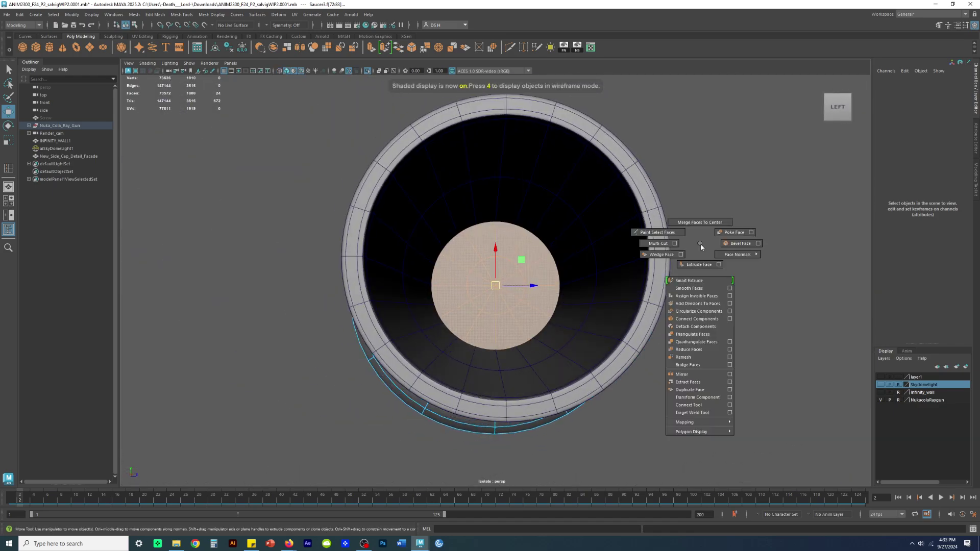
left_click(710, 267)
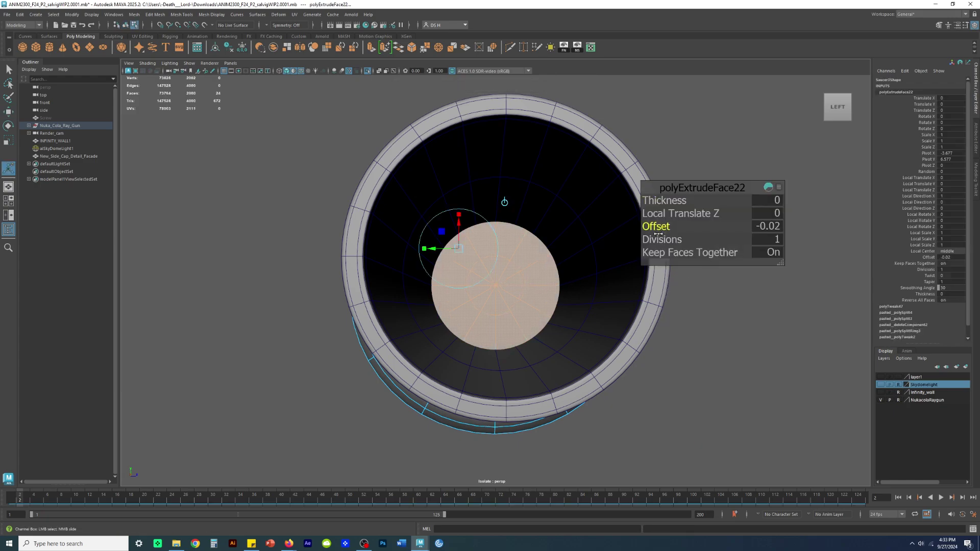
left_click_drag(636, 240, 570, 263, "alt")
key("4")
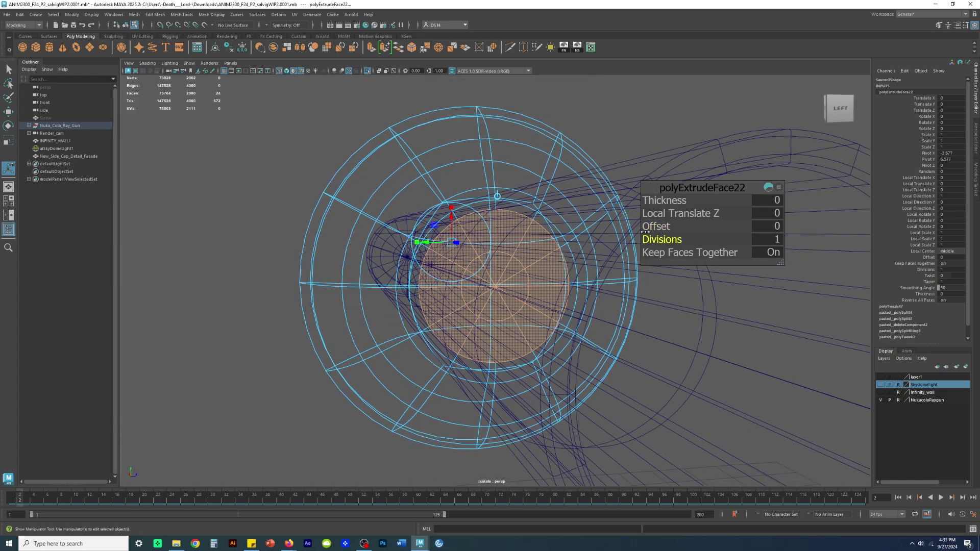
mouse_move(664, 227)
left_mouse_down()
mouse_move(573, 228)
mouse_move(638, 235)
left_mouse_up()
key("5")
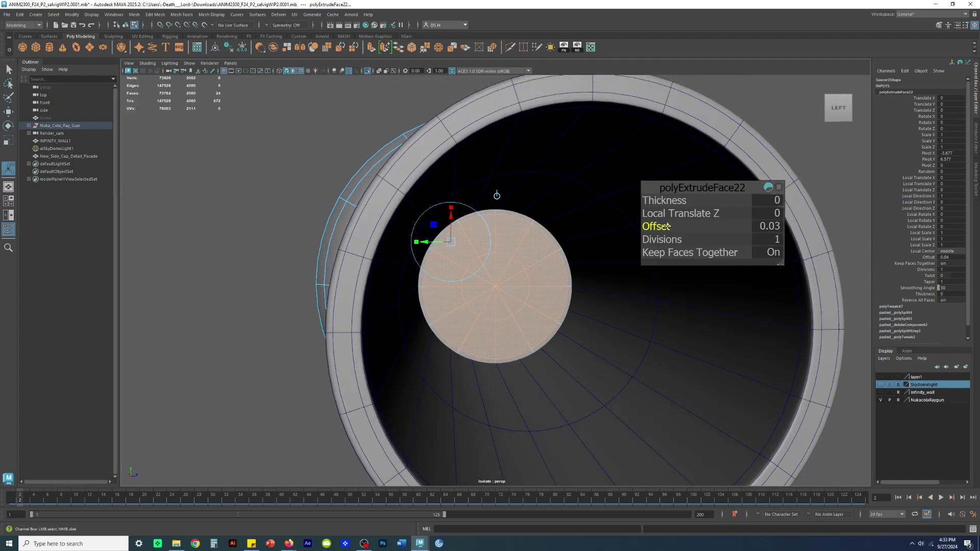
left_click_drag(665, 227, 616, 237, "alt")
key("w")
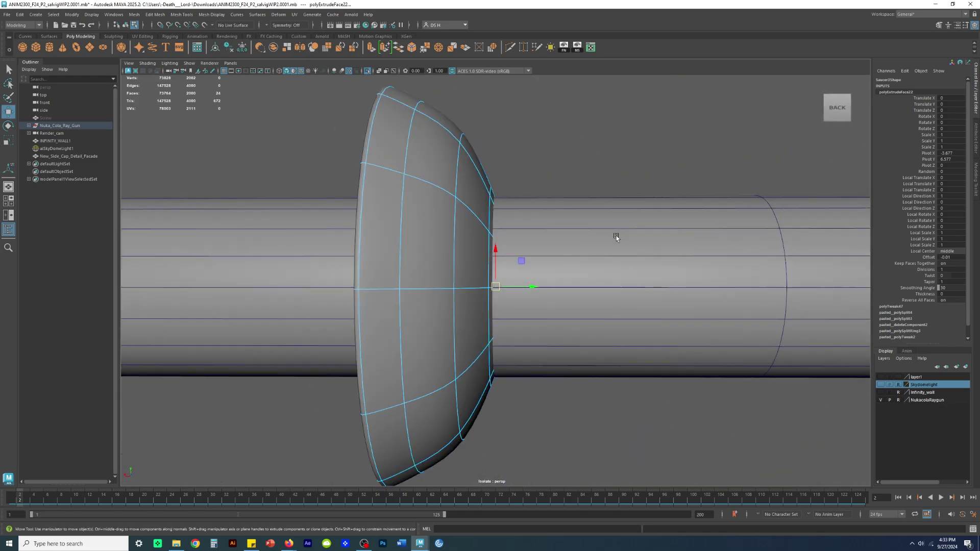
Delete the extruded disc faces at the saucer's centre to leave an open hole around the pole
mouse_move(556, 239)
left_mouse_down("alt")
mouse_move(604, 238)
mouse_move(470, 237)
left_mouse_up("alt")
key("4")
left_click(494, 237)
key("5")
scroll(545, 291, "up", 10)
left_click(545, 291)
left_click_drag(453, 271, 383, 232, "alt")
key("4")
scroll(382, 233, "down", 5)
mouse_move(496, 239)
left_mouse_down("alt")
mouse_move(516, 274)
mouse_move(531, 254)
mouse_move(527, 240)
mouse_move(583, 245)
mouse_move(571, 245)
left_mouse_up("alt")
key("5")
Examine where the opened saucer meets the pole, both isolated and among the other ray gun parts
right_click_drag(602, 166, 633, 136)
left_click(615, 213)
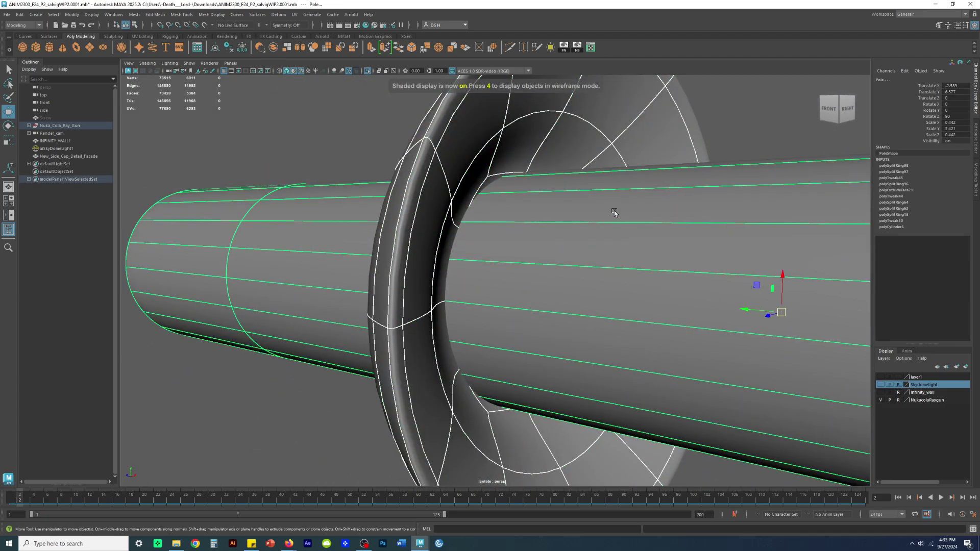
key("ctrl+1")
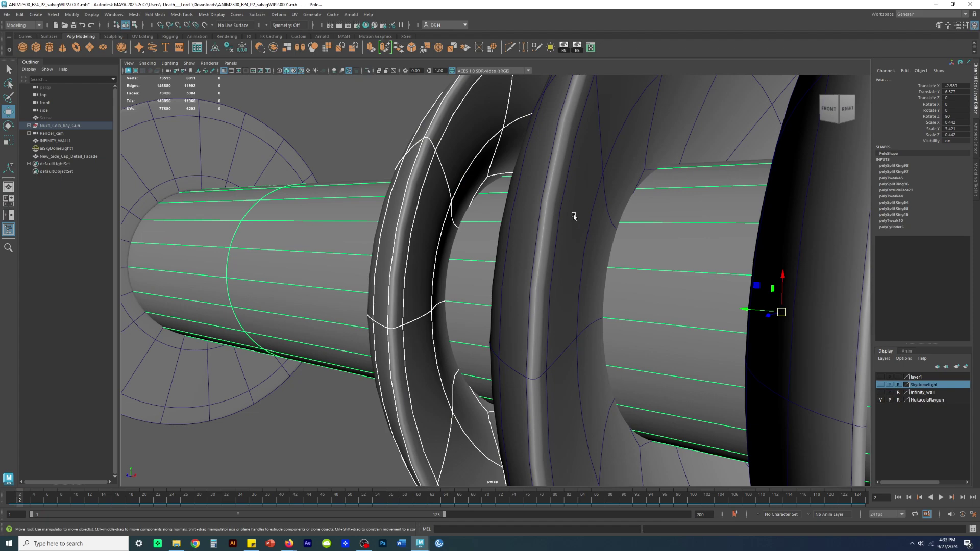
key("ctrl+1")
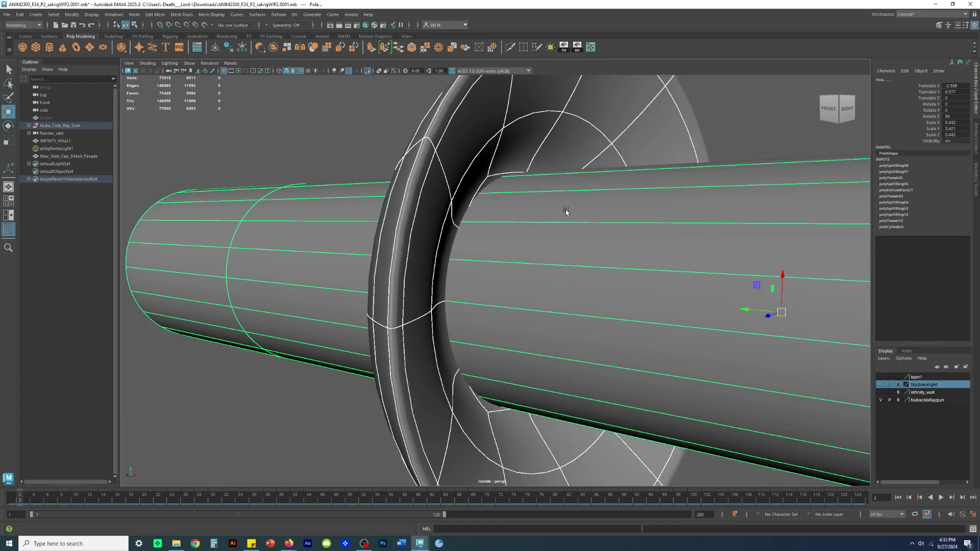
left_click(282, 131)
left_click_drag(540, 186, 449, 185, "alt")
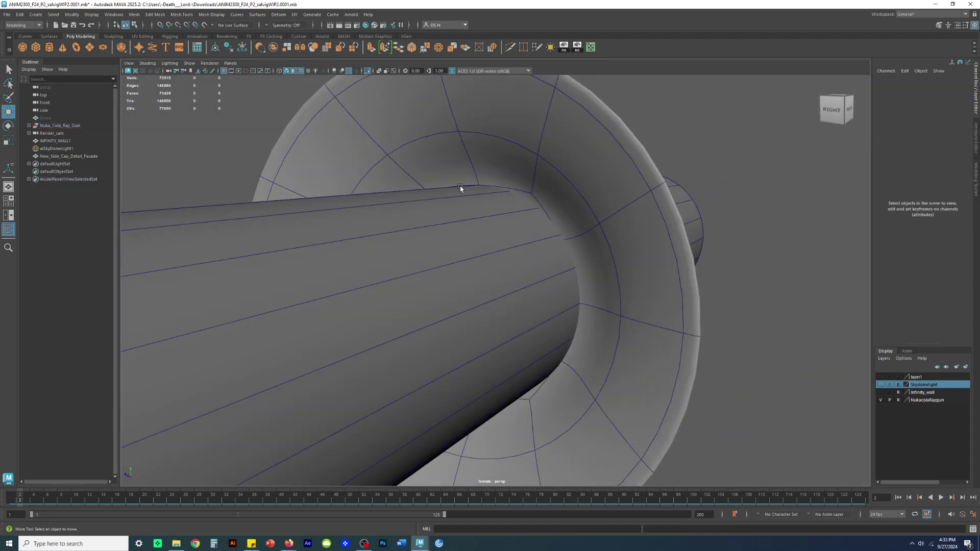
left_click(448, 186)
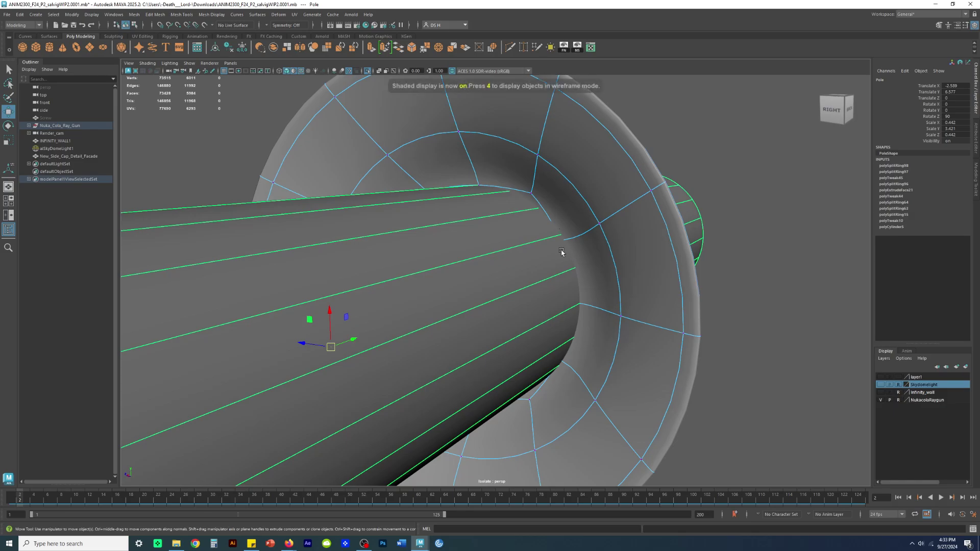
Examine the saucer's inner rim against the pole in wireframe and shaded display, ending with the unsmoothed mesh
key("4")
mouse_move(556, 246)
left_mouse_down("alt")
mouse_move(596, 237)
mouse_move(595, 246)
left_mouse_up("alt")
left_click(595, 245)
mouse_move(443, 260)
left_mouse_down("alt")
mouse_move(490, 254)
mouse_move(460, 251)
mouse_move(493, 229)
mouse_move(469, 247)
mouse_move(429, 229)
left_mouse_up("alt")
key("5")
key("4")
left_click_drag(519, 268, 535, 286, "alt")
key("5")
left_click_drag(434, 314, 469, 299, "alt")
left_click_drag(469, 299, 420, 293, "alt")
middle_click_drag(466, 287, 447, 287, "alt")
left_click_drag(447, 287, 562, 284, "alt")
key("1")
left_click_drag(479, 313, 432, 306, "alt")
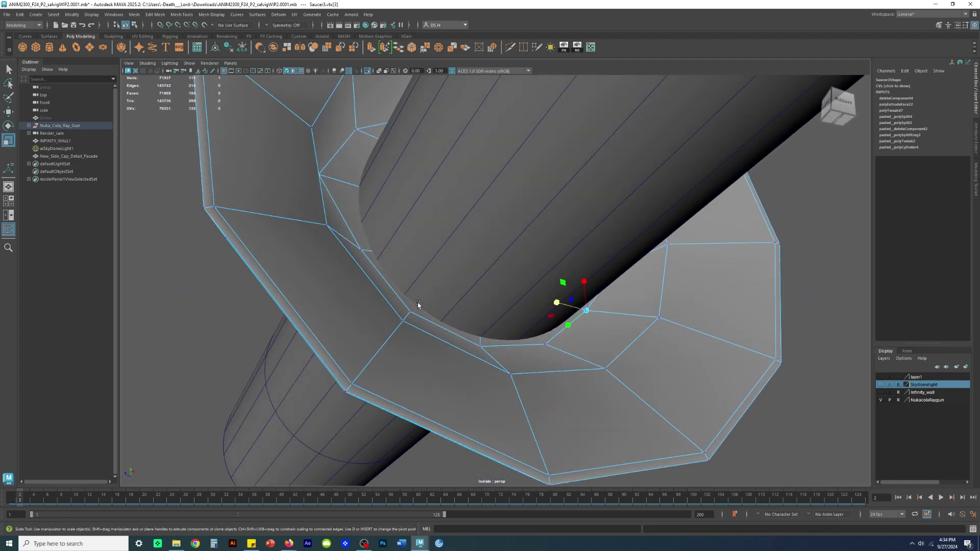
Preview the saucer smoothed and compare its inner-rim fit with the last vertex scale undone and redone
left_click_drag(367, 257, 448, 275, "alt")
key("3")
key("4")
left_click_drag(509, 272, 506, 280, "alt")
key("ctrl+z")
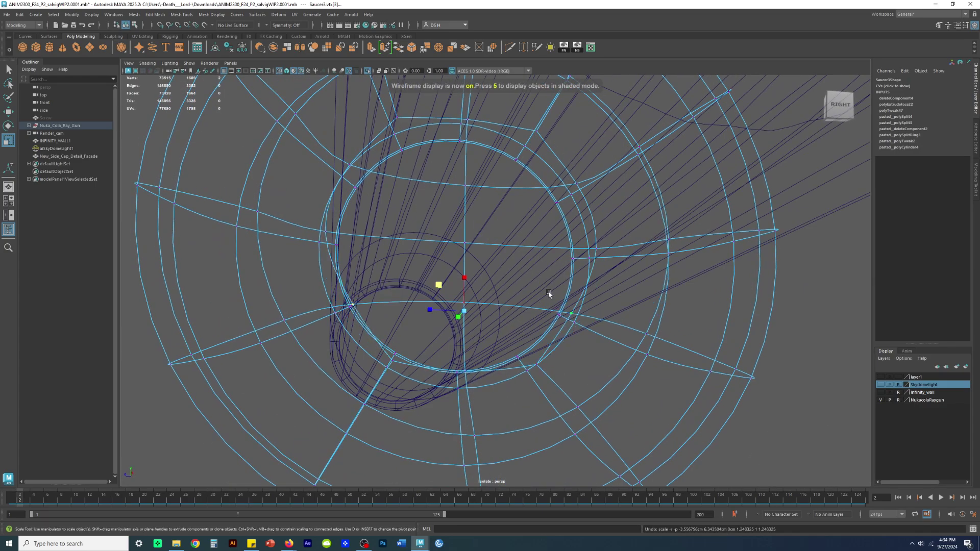
key("t")
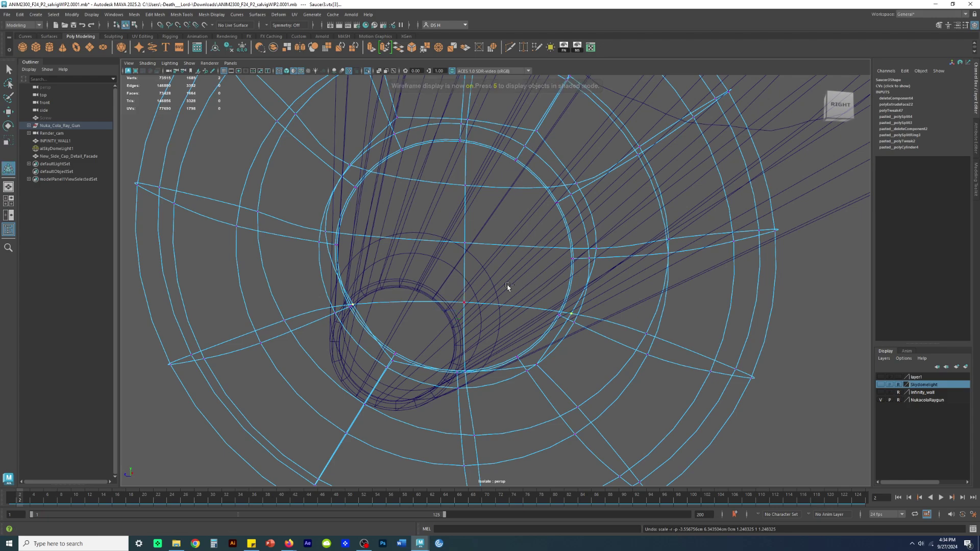
key("shift+z")
key("5")
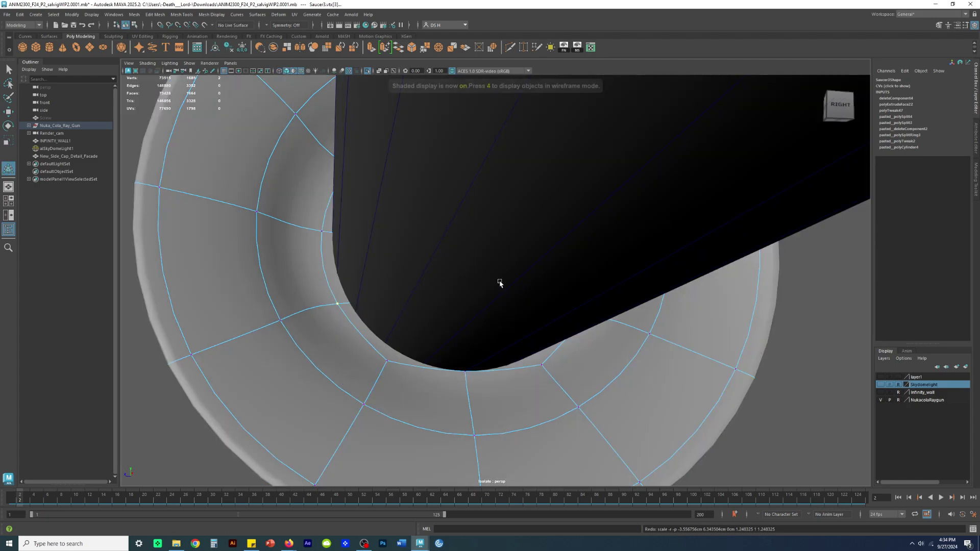
Select vertices on the saucer's inner rim beside the pole and adjust their position with the Scale and Move tools
mouse_move(488, 267)
left_mouse_down("alt")
mouse_move(503, 278)
mouse_move(476, 289)
mouse_move(462, 260)
mouse_move(477, 254)
left_mouse_up("alt")
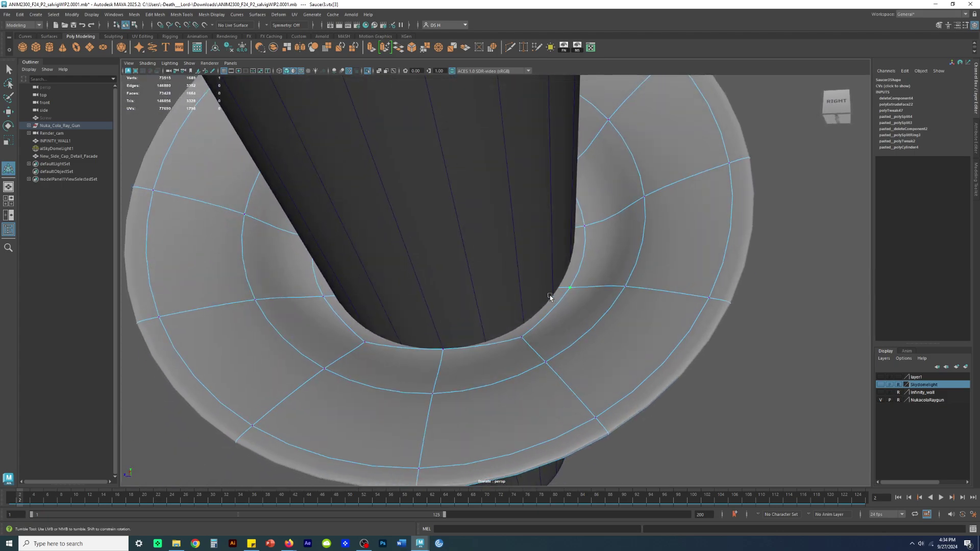
left_click_drag(378, 275, 429, 278, "alt")
key("r")
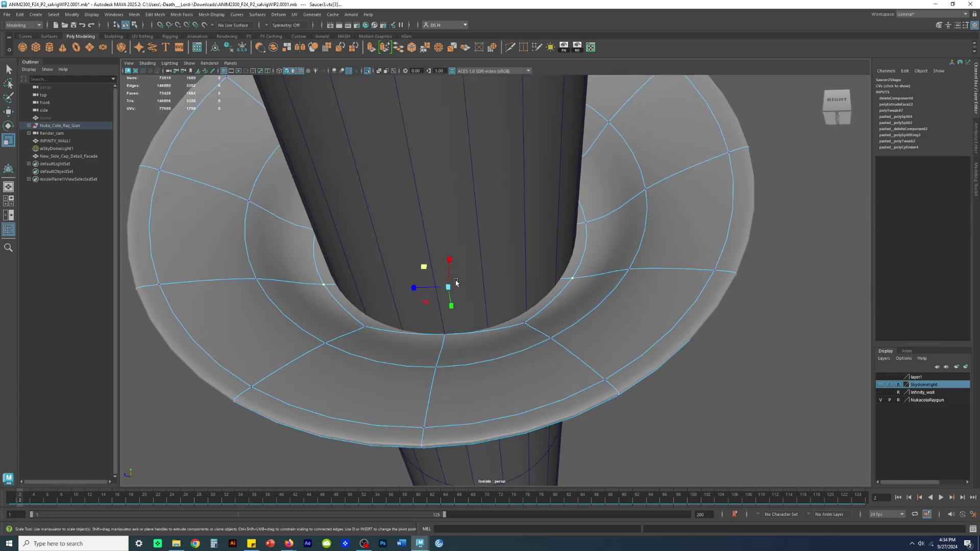
left_click_drag(420, 289, 559, 278, "alt")
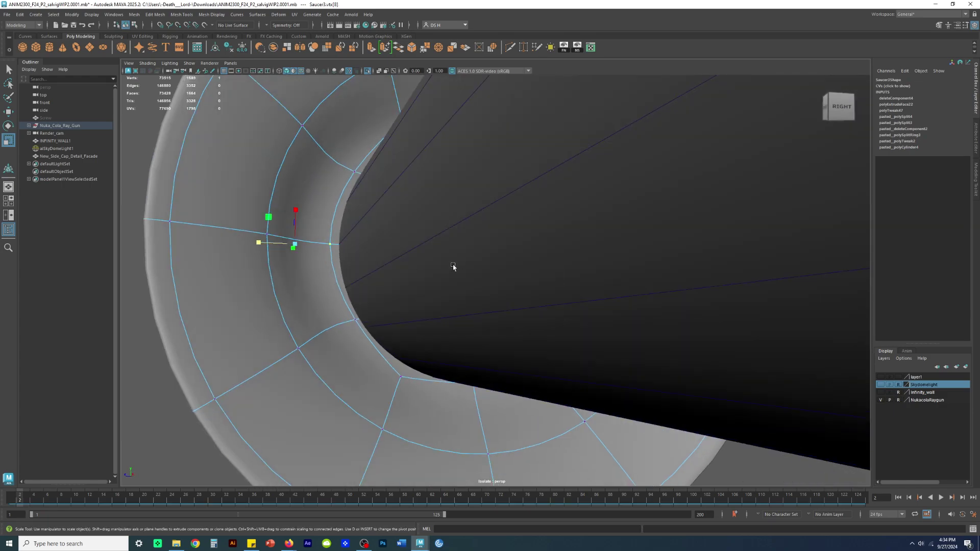
left_click(127, 362)
left_click(320, 248)
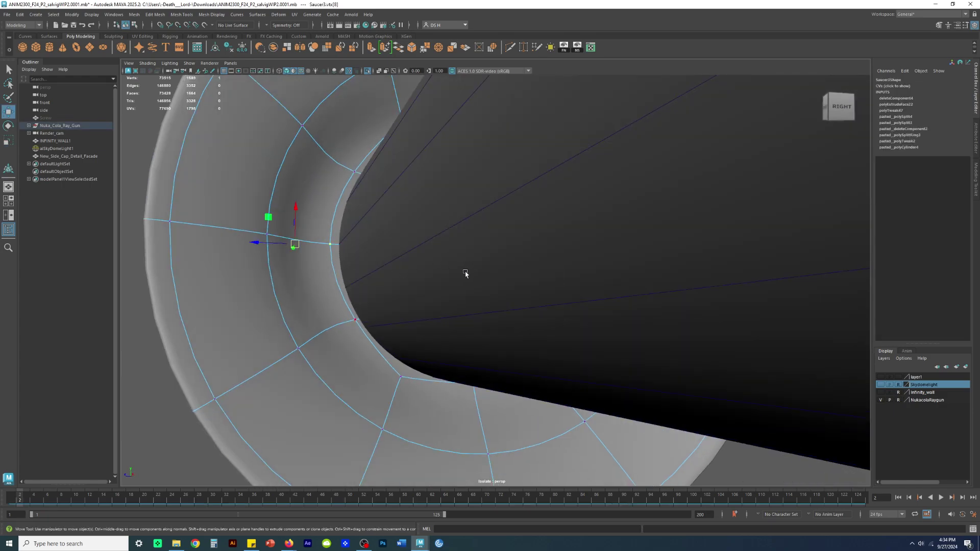
left_click_drag(466, 272, 425, 272, "alt")
left_click_drag(556, 262, 435, 271, "alt")
left_click_drag(428, 244, 503, 277)
left_click_drag(427, 264, 484, 282, "alt")
mouse_move(429, 267)
left_mouse_down("alt")
mouse_move(371, 249)
mouse_move(339, 225)
mouse_move(378, 201)
mouse_move(412, 221)
mouse_move(397, 217)
mouse_move(407, 237)
mouse_move(431, 221)
mouse_move(402, 185)
mouse_move(395, 214)
mouse_move(411, 188)
mouse_move(396, 214)
mouse_move(419, 213)
left_mouse_up("alt")
key("4")
key("5")
scroll(477, 219, "up", 3)
Select the faces lining the saucer's opening around the pole and delete them
key("F11")
left_click(391, 128)
left_click(456, 137, "shift")
left_click(391, 232, "shift")
left_click(448, 287, "shift")
left_click_drag(601, 257, 451, 261, "alt")
key("4")
key("5")
left_click_drag(590, 258, 576, 249, "alt")
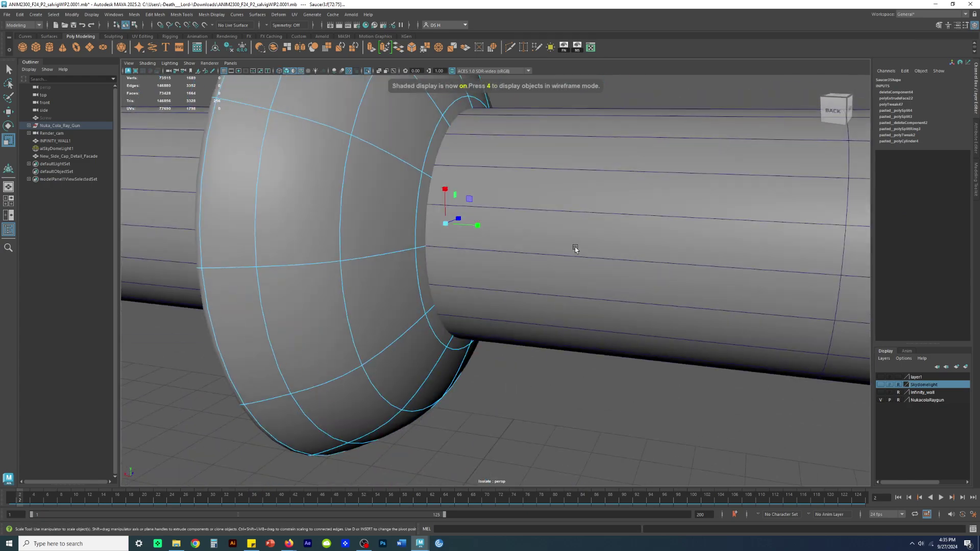
key("Delete")
Examine the gap between the saucer's inner-rim vertices and the pole up close, checking the pole's own edges as well
left_click_drag(383, 246, 473, 224, "alt")
left_click_drag(345, 180, 278, 171)
key("F9")
left_click_drag(269, 259, 256, 260, "alt")
left_click(295, 268)
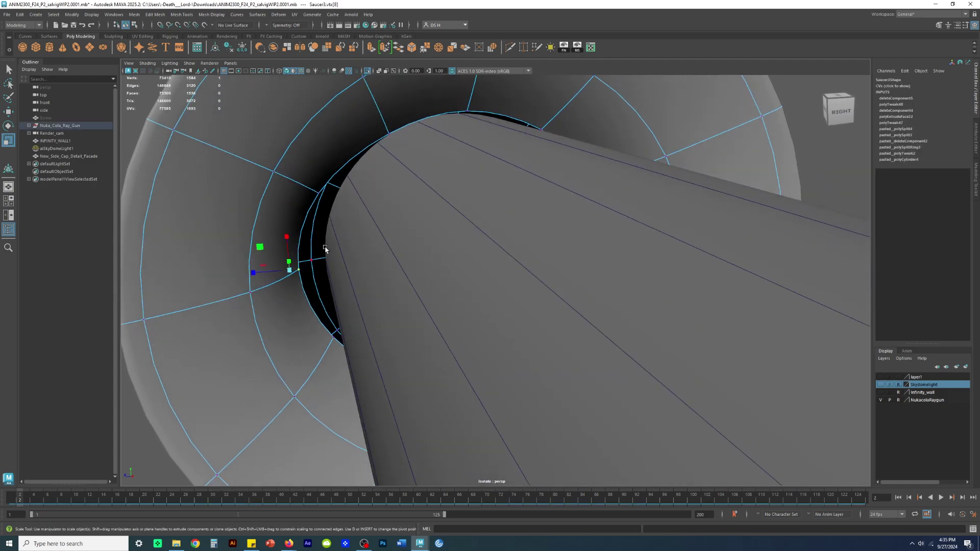
middle_click_drag(329, 256, 446, 284, "alt")
key("w")
scroll(426, 284, "up", 2)
right_click_drag(418, 284, 490, 272, "alt")
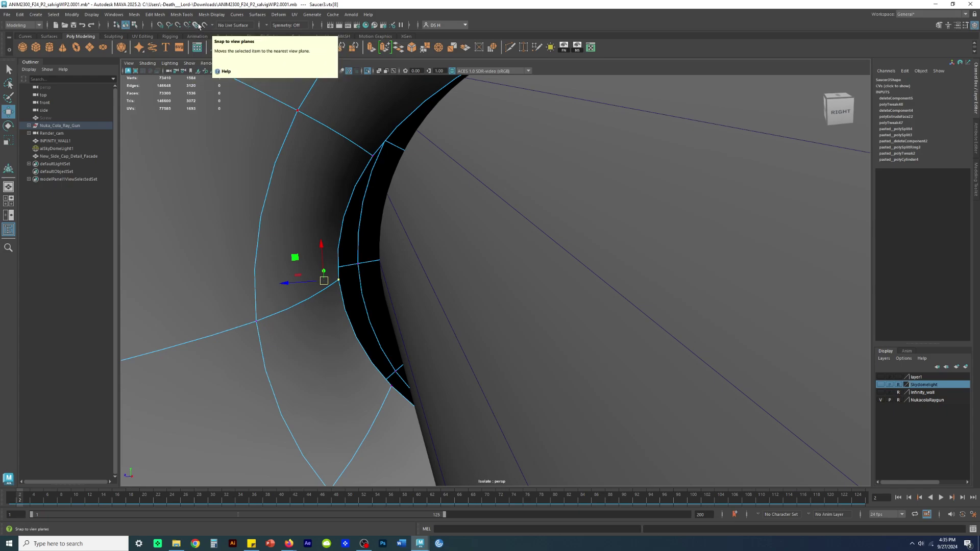
left_click(409, 196)
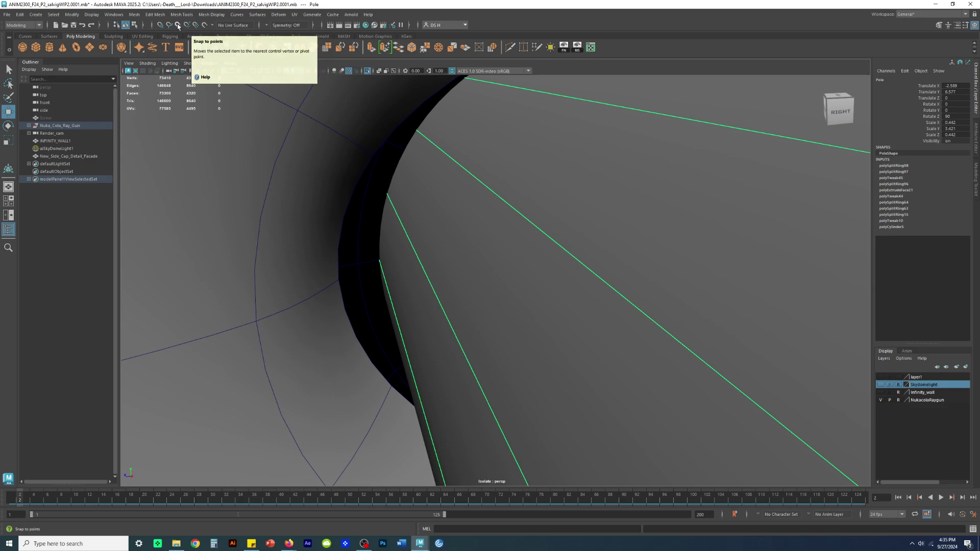
left_click_drag(591, 94, 419, 149, "alt")
left_click_drag(499, 172, 487, 173, "alt")
left_click(664, 154)
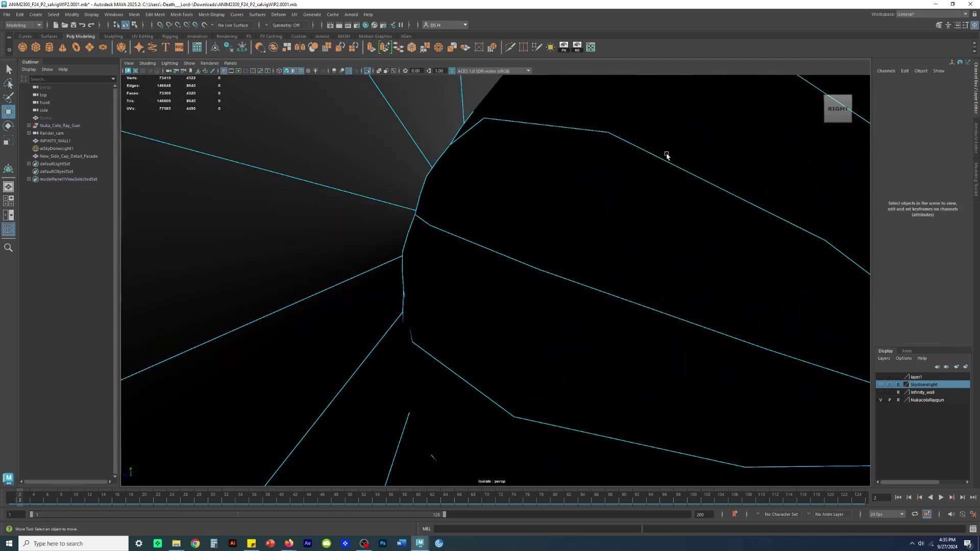
right_click_drag(664, 154, 257, 180, "alt")
mouse_move(392, 208)
left_mouse_down("alt")
mouse_move(534, 224)
mouse_move(464, 212)
left_mouse_up("alt")
right_click_drag(464, 212, 621, 245, "alt")
right_click_drag(493, 200, 514, 193)
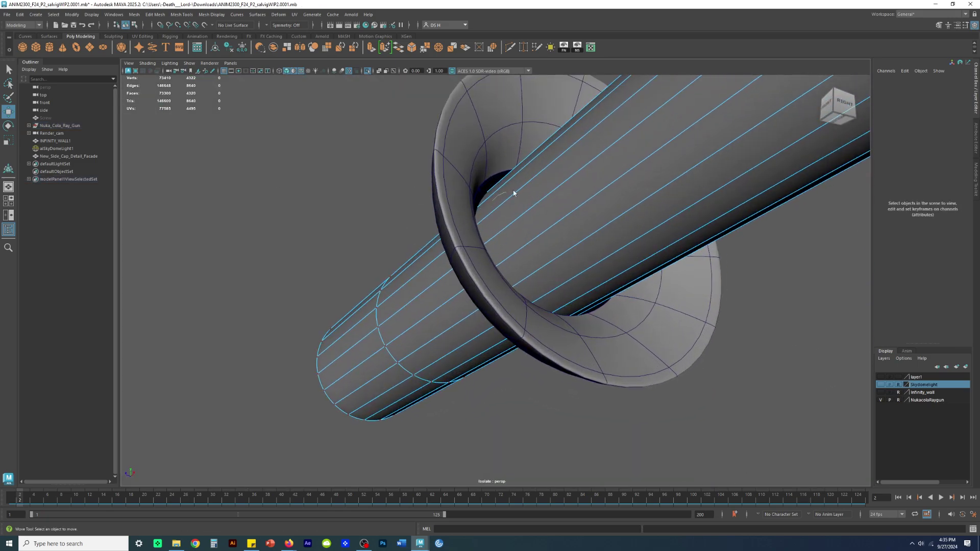
Bring back all ray gun parts, then isolate only the saucer and the pole
key("ctrl+1")
left_click_drag(376, 202, 527, 221, "alt")
scroll(685, 270, "up", 3)
left_click_drag(684, 269, 438, 180, "alt")
left_click(439, 180)
left_click(474, 253, "shift")
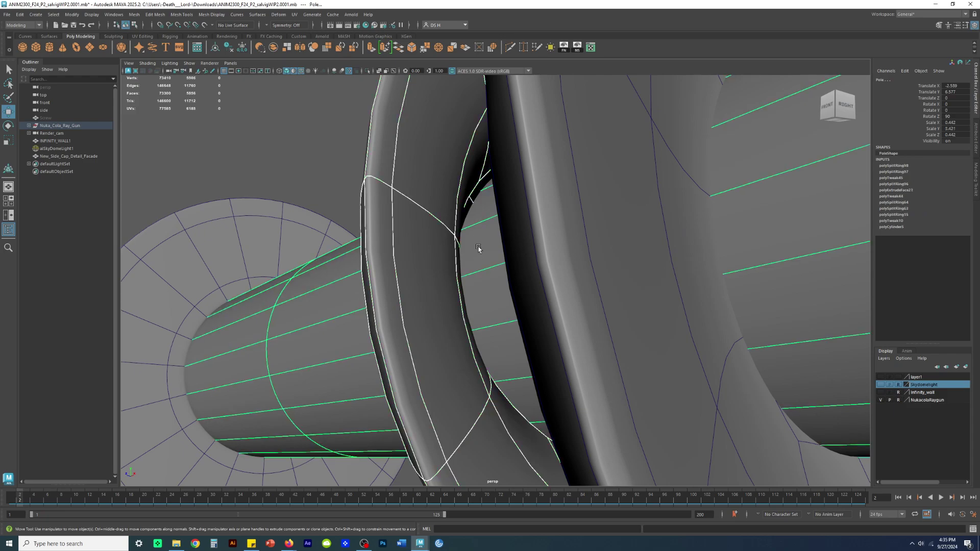
key("ctrl+1")
left_click(305, 203)
Try to move a side vertex of the saucer's inner rim toward the pole
left_click_drag(305, 204, 462, 220, "alt")
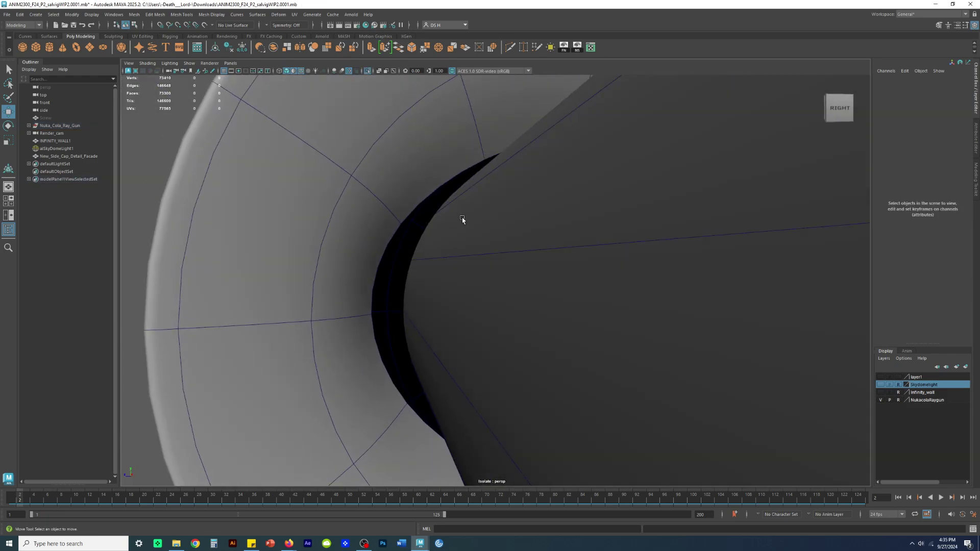
right_click_drag(339, 168, 331, 166)
left_click_drag(371, 214, 421, 274, "alt")
key("ctrl+z")
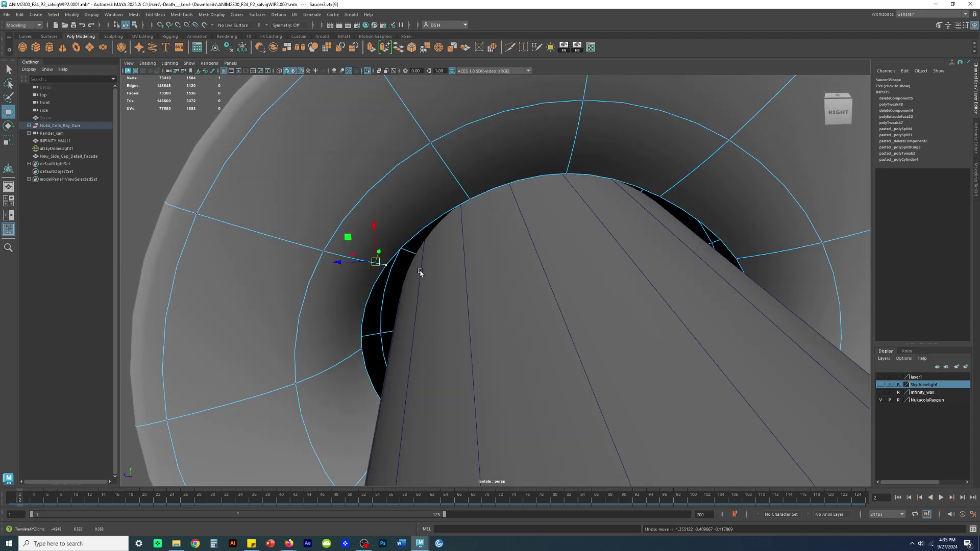
left_click_drag(339, 261, 380, 264)
key("ctrl+z")
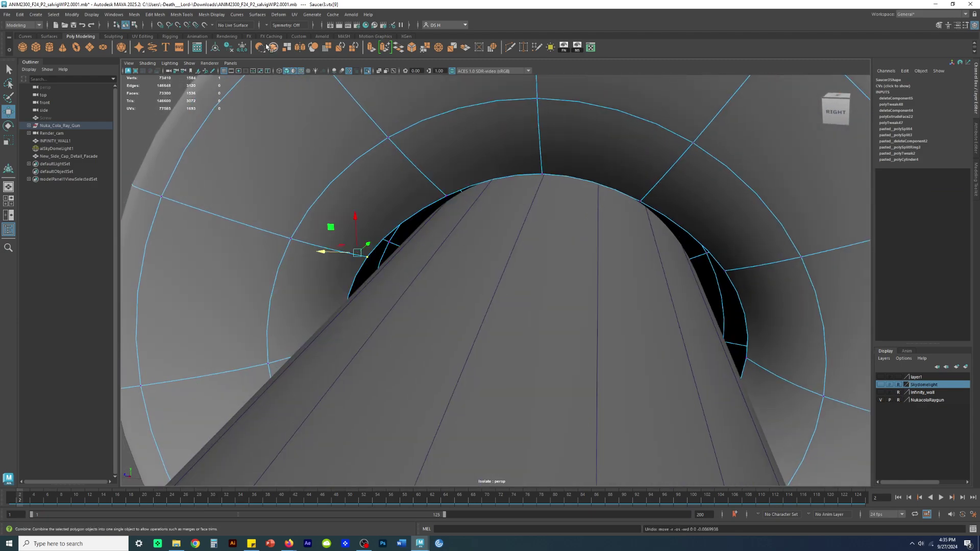
Try Object X and Object Y symmetry for moving the saucer's inner-rim vertices, undoing the test move
left_click(266, 28)
left_click(286, 38)
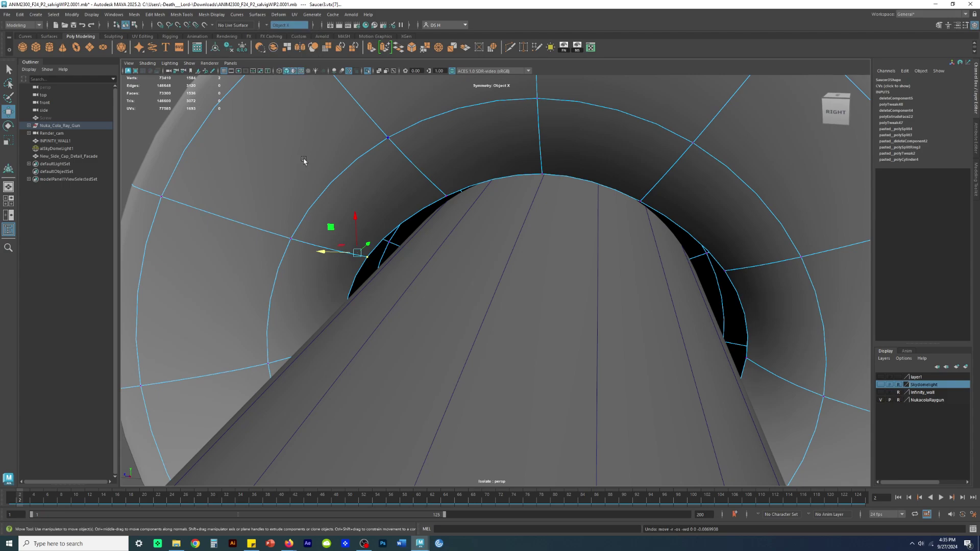
left_click_drag(321, 251, 335, 252)
key("ctrl+z")
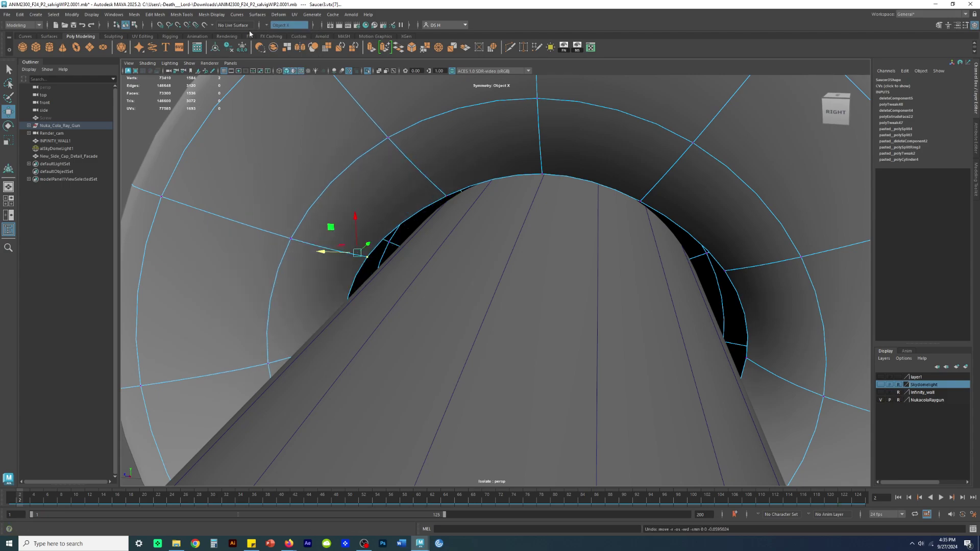
left_click(266, 26)
left_click(280, 74)
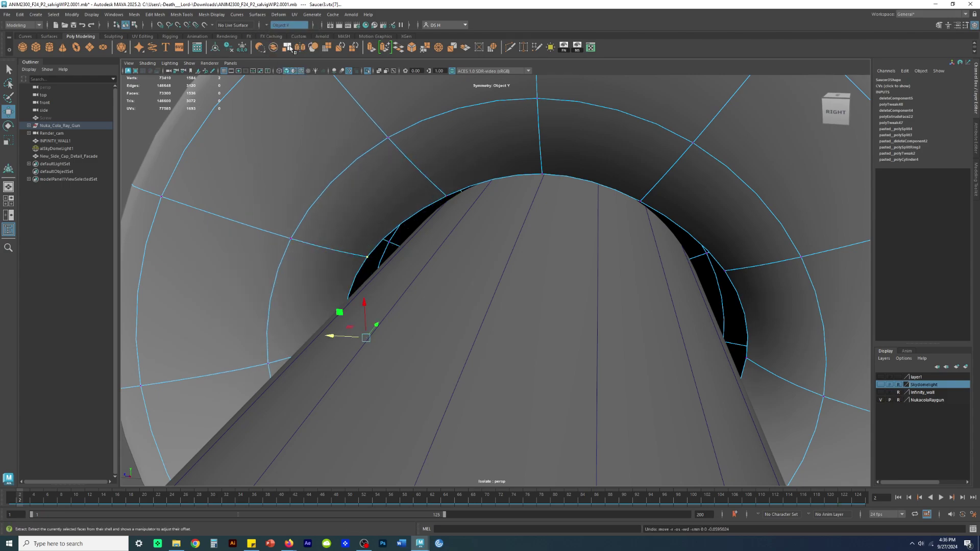
Set symmetry to Object Z and lower the saucer's uppermost inner-rim vertex onto the pole
left_click(266, 25)
left_click(280, 52)
left_click_drag(291, 249, 472, 343, "alt")
left_click_drag(339, 340, 449, 238)
left_click(559, 247)
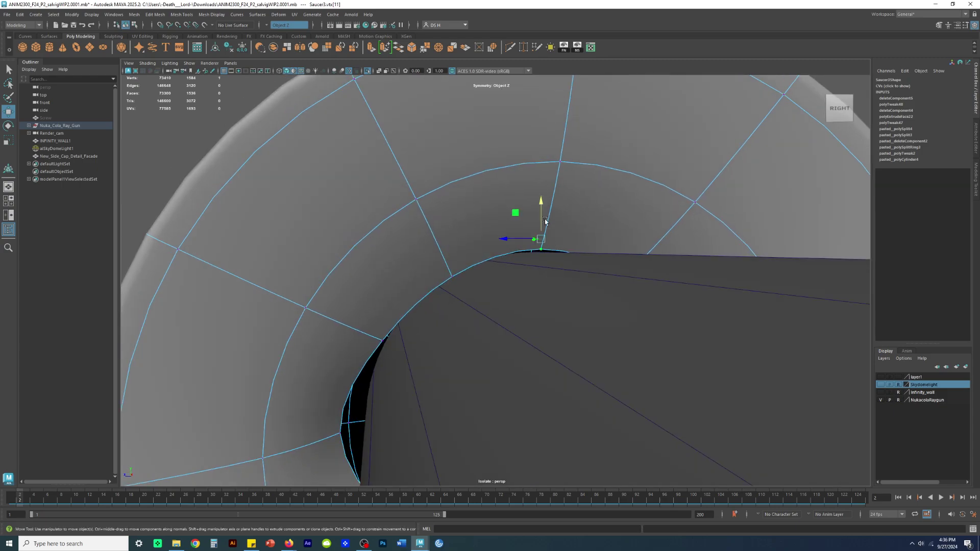
left_click_drag(540, 206, 541, 213)
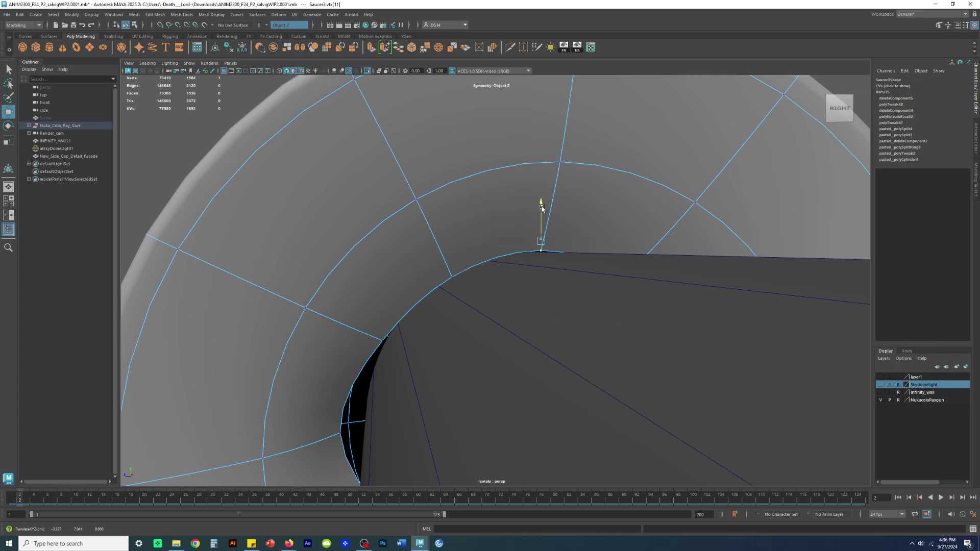
scroll(523, 245, "down", 2)
Move the saucer's side inner-rim vertex inward, mirrored by symmetry, until it closes the gap at the pole
left_click_drag(523, 245, 400, 273, "alt")
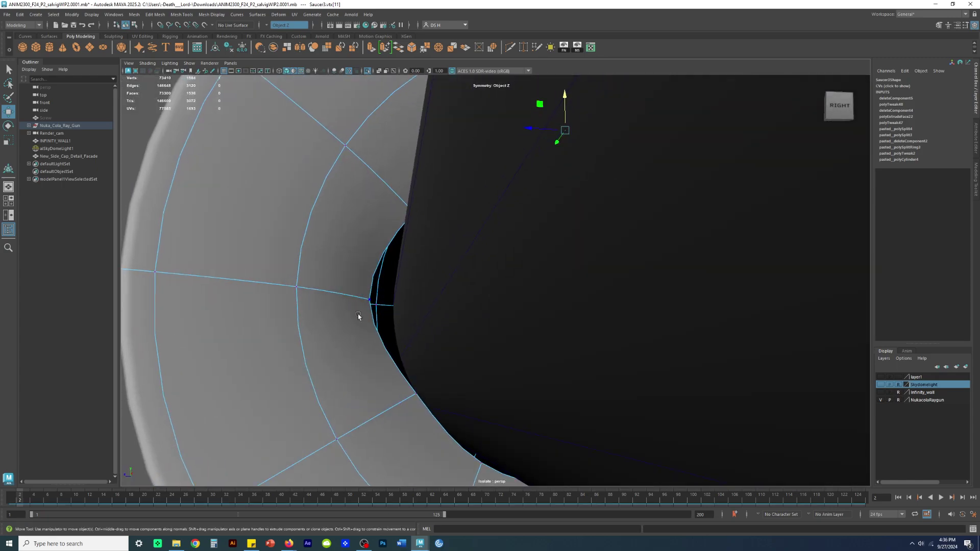
mouse_move(344, 306)
left_mouse_down()
mouse_move(323, 301)
mouse_move(357, 310)
left_mouse_up()
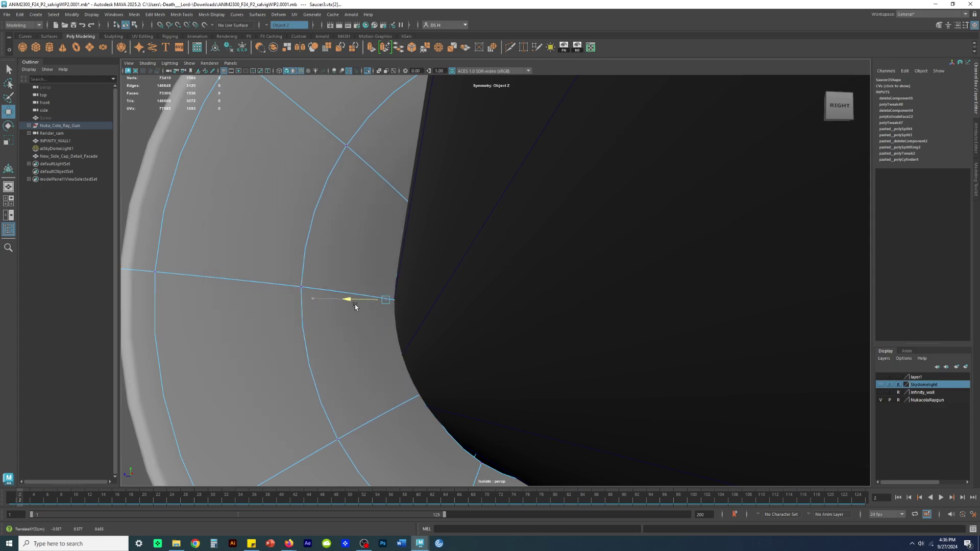
scroll(354, 305, "down", 3)
left_click_drag(354, 286, 364, 306, "alt")
Move the next symmetric pair of saucer inner-rim vertices inward to meet the pole, checking the fit in wireframe and smoothed
key("4")
left_click(437, 325)
left_click(301, 284)
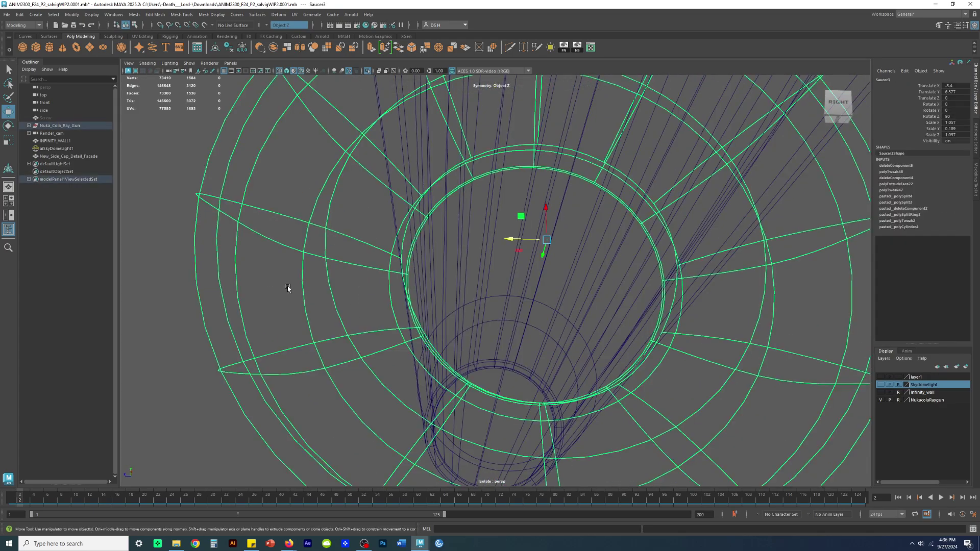
right_click_drag(280, 283, 262, 268)
key("5")
key("3")
key("4")
mouse_move(412, 344)
left_mouse_down("alt")
mouse_move(390, 324)
mouse_move(409, 327)
mouse_move(463, 298)
left_mouse_up("alt")
key("5")
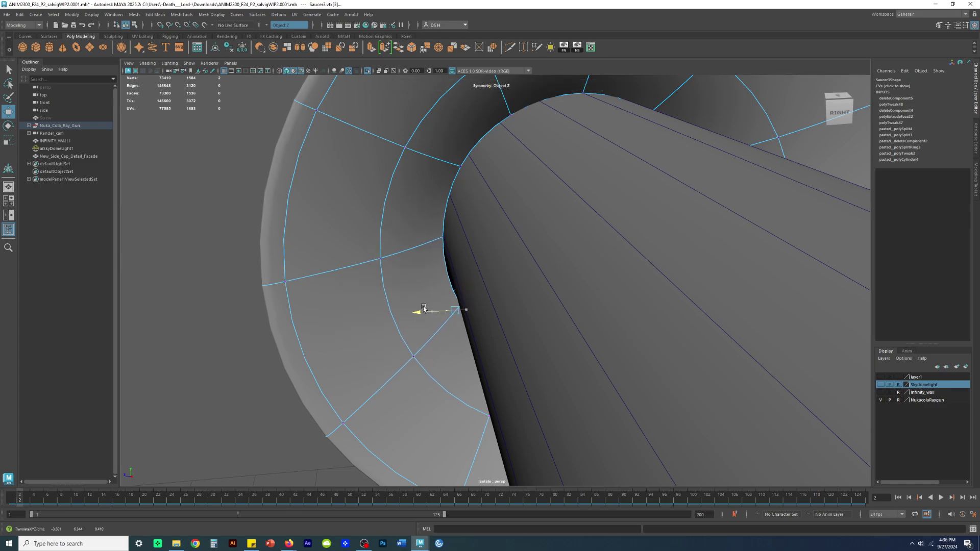
left_click(241, 311)
Switch the pole to unsmoothed display and insert an edge loop in its hollow end near the recessed centre disc
left_click_drag(477, 300, 578, 182, "alt")
left_click(490, 209)
key("1")
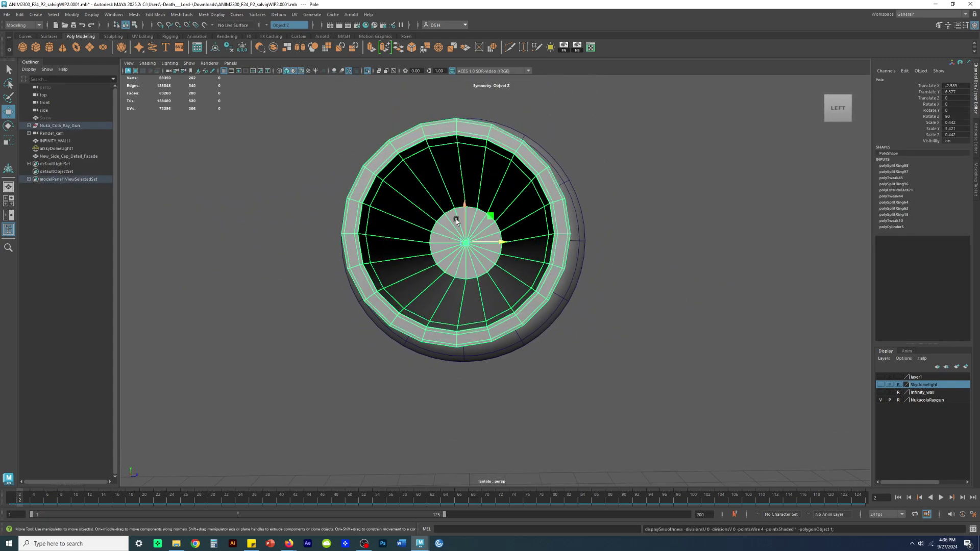
right_click_drag(388, 152, 602, 256, "alt")
scroll(603, 255, "up", 3)
scroll(439, 245, "up", 3)
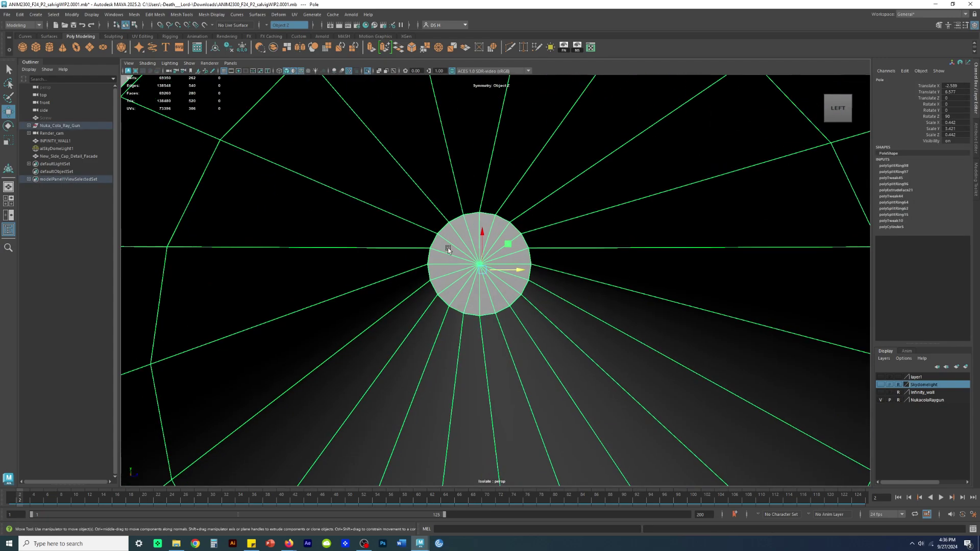
right_click_drag(524, 203, 488, 211, "shift")
left_click_drag(521, 216, 470, 214)
key("w")
Turn the pole's smooth preview back on and check its hollow interior
right_click_drag(470, 215, 708, 304, "alt")
scroll(286, 273, "up", 4)
scroll(154, 257, "down", 2)
left_click_drag(158, 258, 207, 264, "alt")
key("3")
left_click_drag(333, 271, 197, 281, "alt")
scroll(197, 280, "down", 3)
right_click_drag(389, 248, 422, 216)
Bring back all ray gun parts and examine the complete model from several sides
scroll(422, 216, "down", 5)
left_click(464, 197)
left_click(658, 189)
left_click_drag(658, 189, 618, 238, "alt")
scroll(339, 221, "down", 5)
left_click_drag(339, 221, 512, 254, "alt")
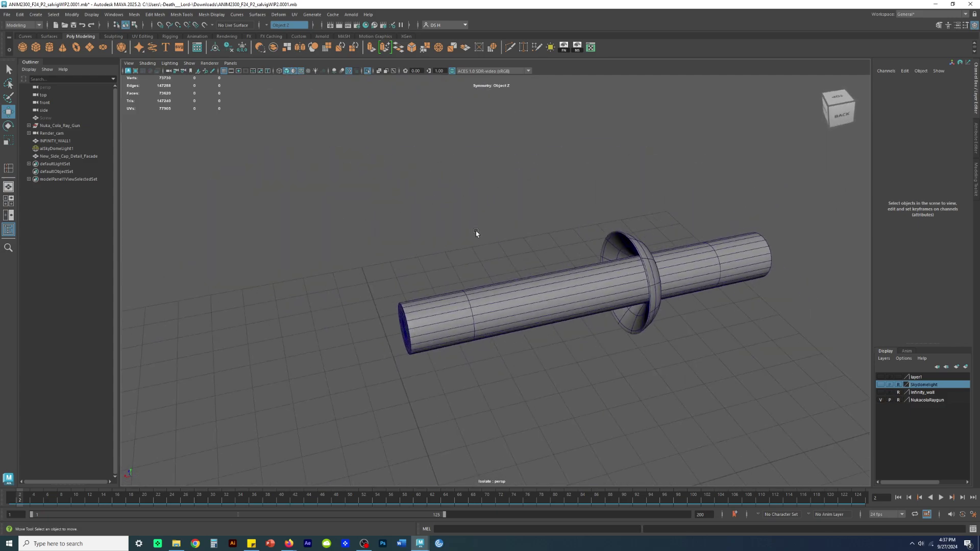
key("ctrl+1")
left_click_drag(519, 206, 428, 195, "alt")
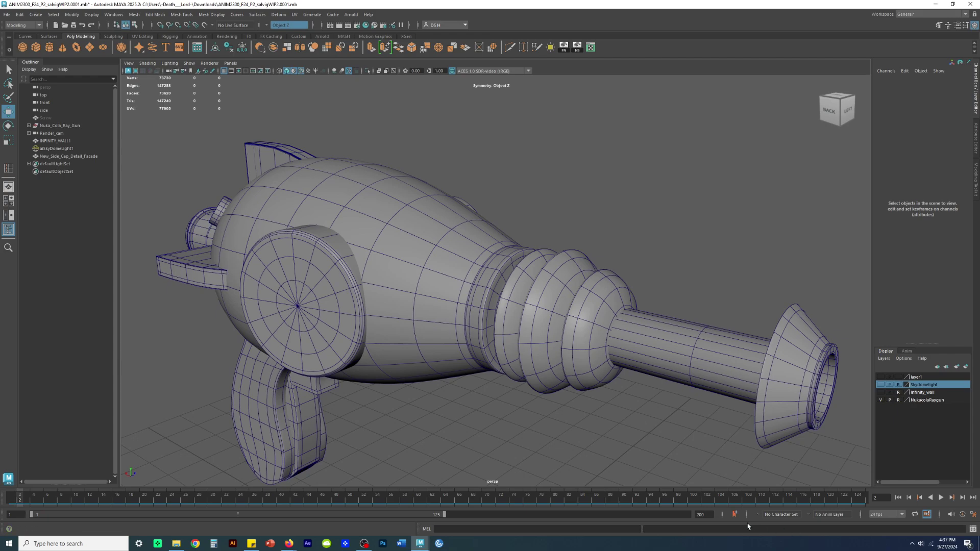
left_click(848, 110)
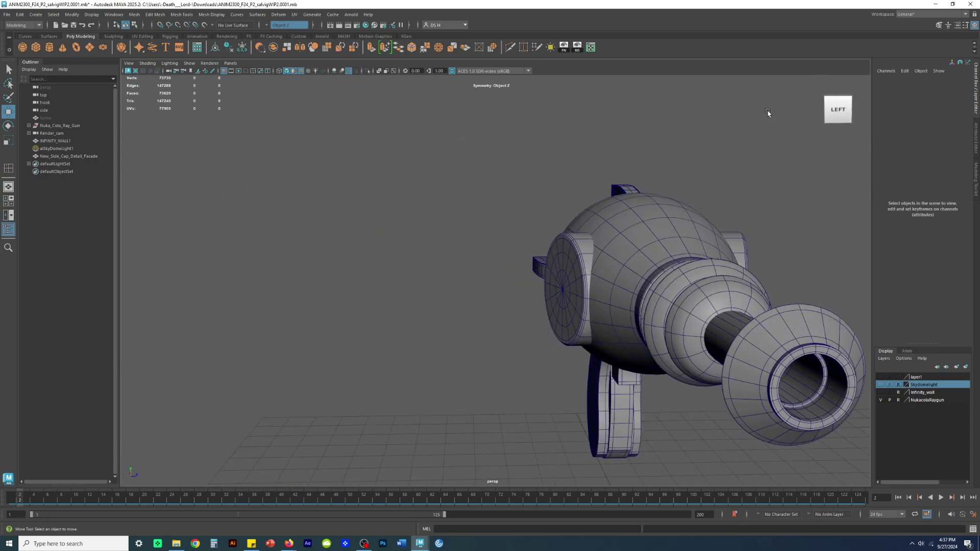
left_click_drag(757, 105, 831, 122, "alt")
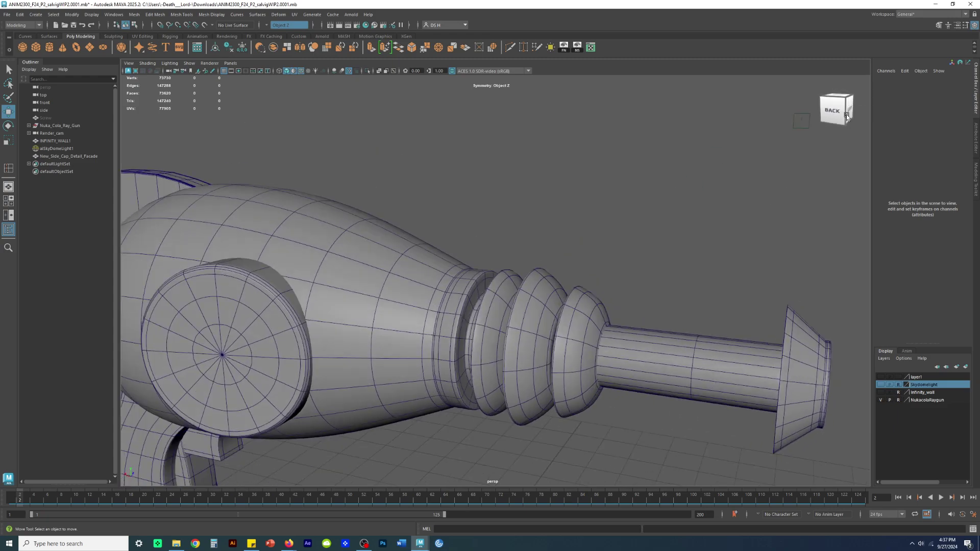
scroll(746, 190, "down", 5)
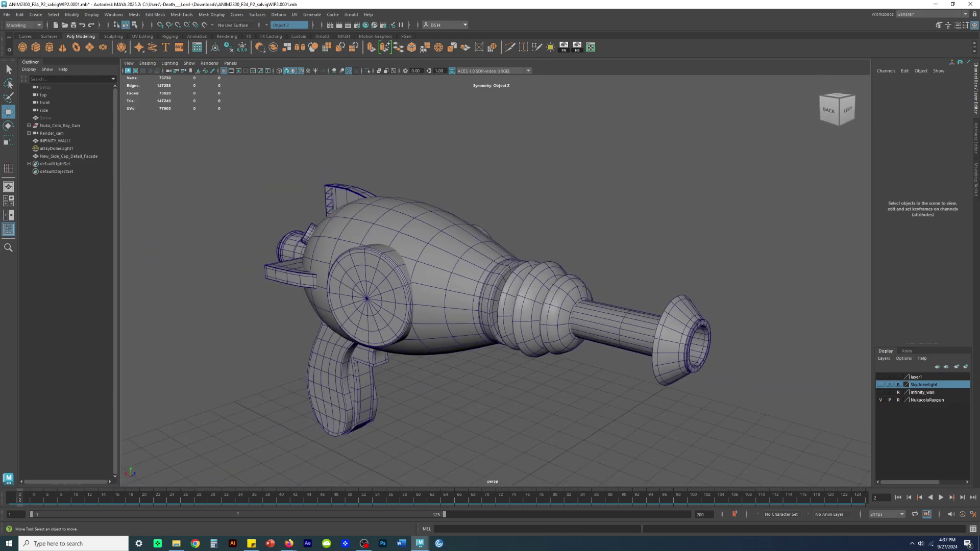